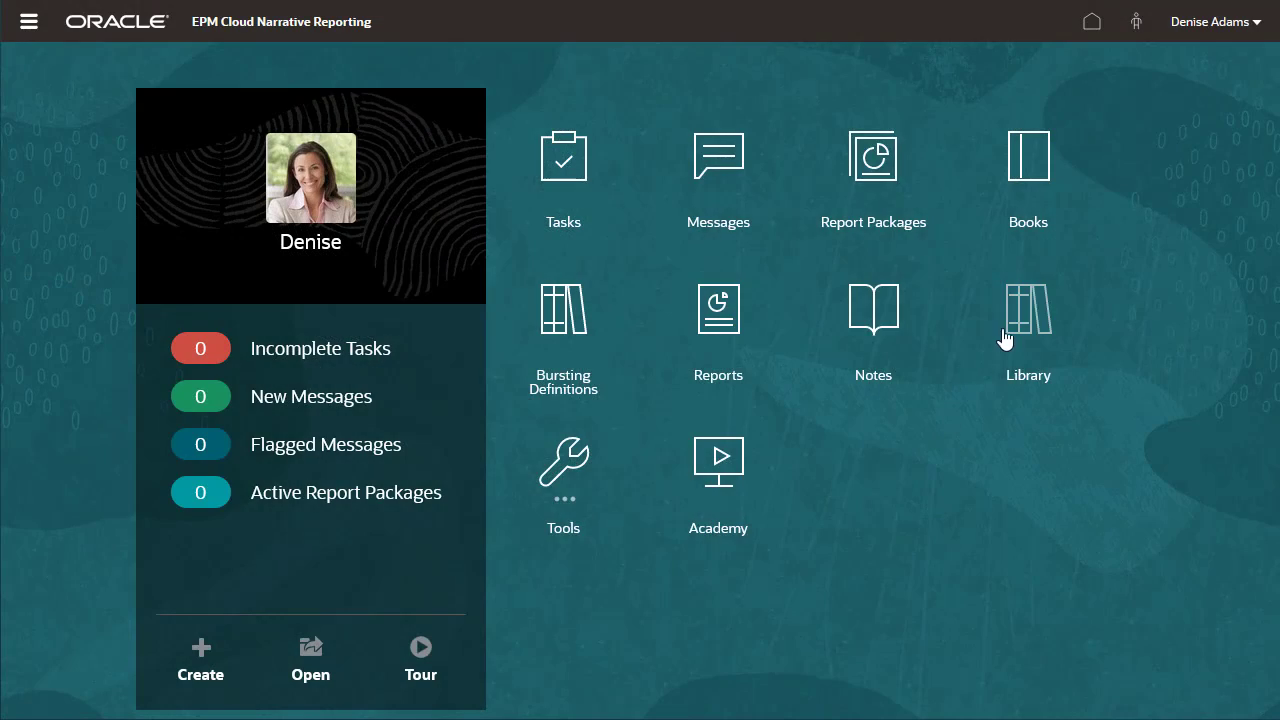
Step: Open the Revenue by Territory report from the Library
{"action": "left_click", "coordinate": [1016, 320]}
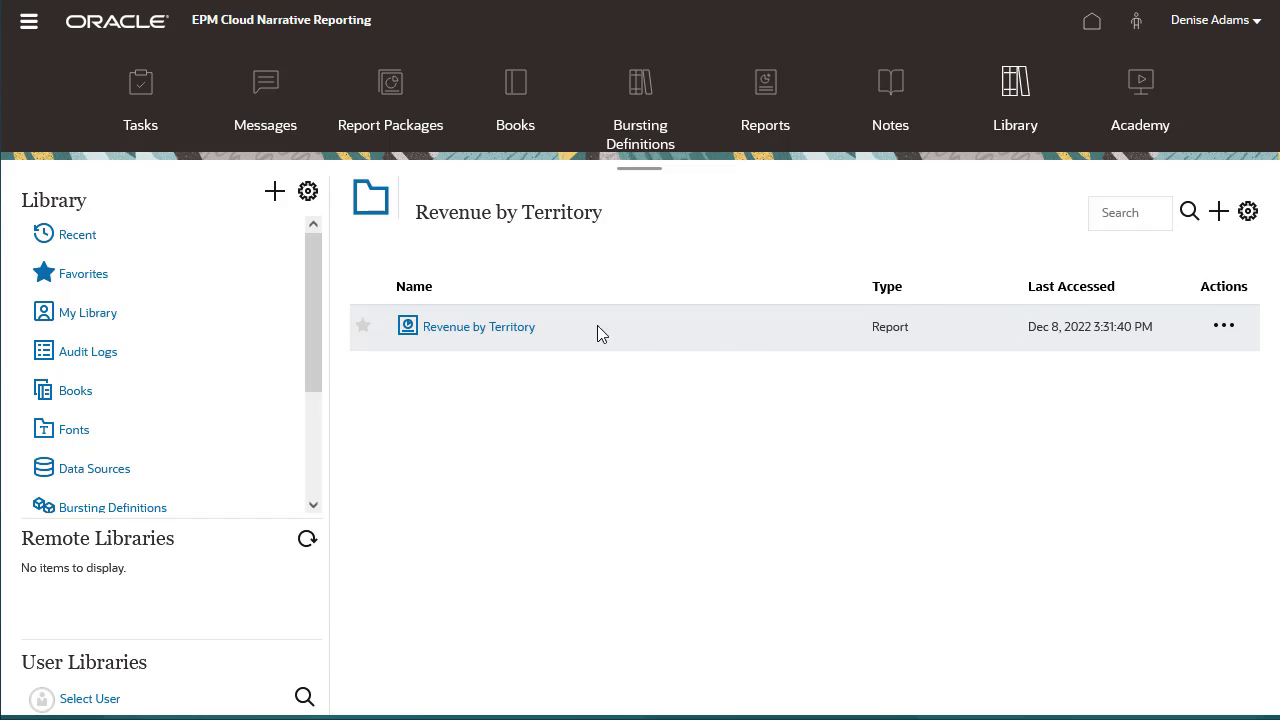
{"action": "left_click", "coordinate": [486, 329]}
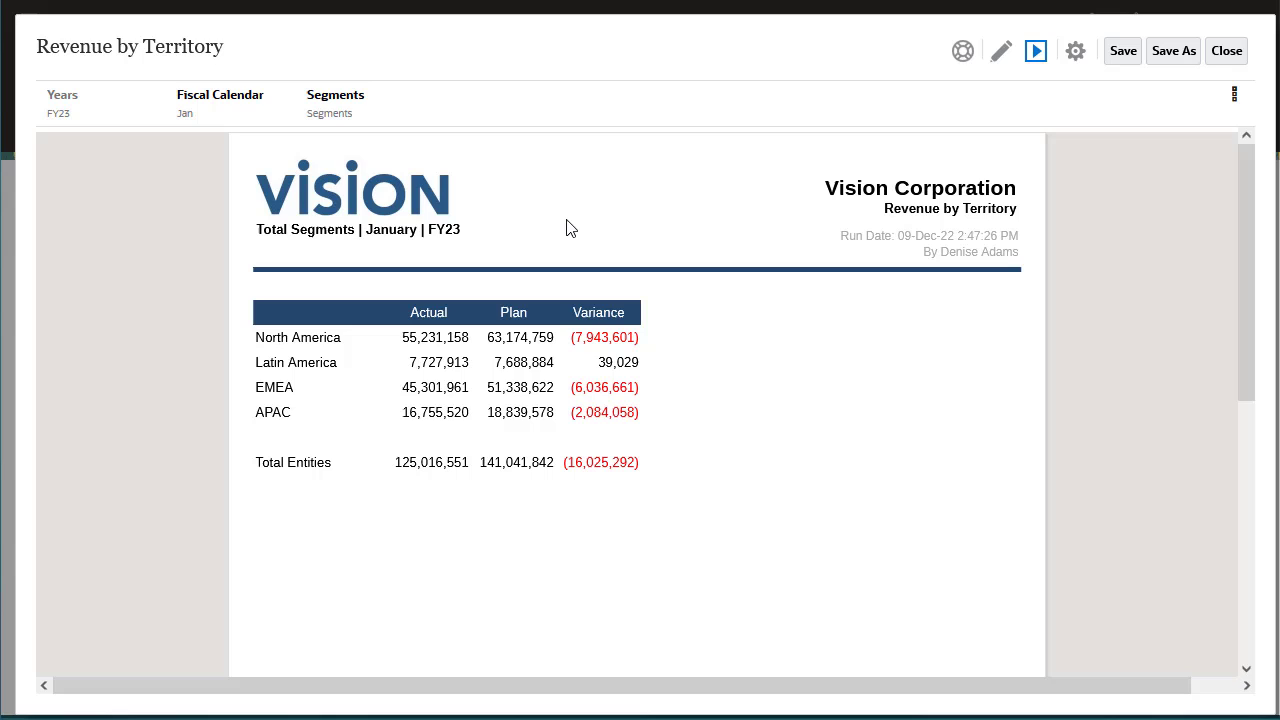
Step: Insert a chart beside the grid, aligned to its top and widened to the page edge
{"action": "left_click", "coordinate": [999, 52]}
{"action": "left_click", "coordinate": [998, 64]}
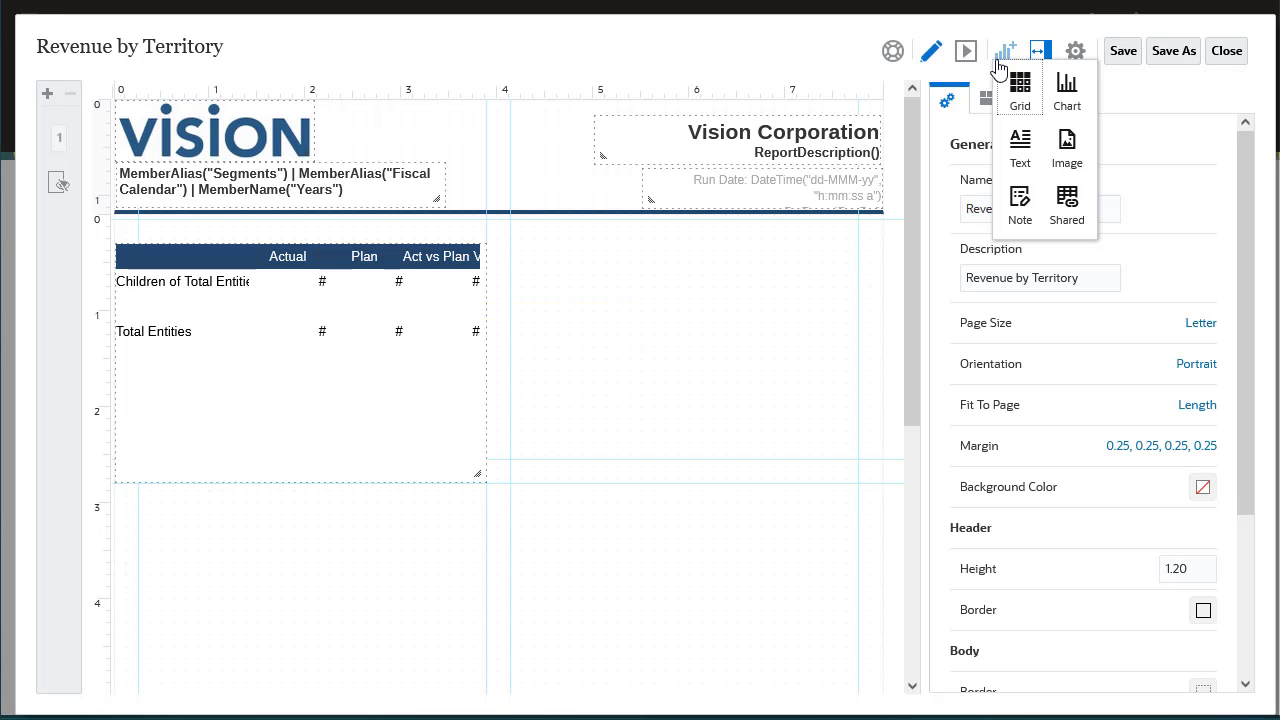
{"action": "left_click", "coordinate": [1067, 90]}
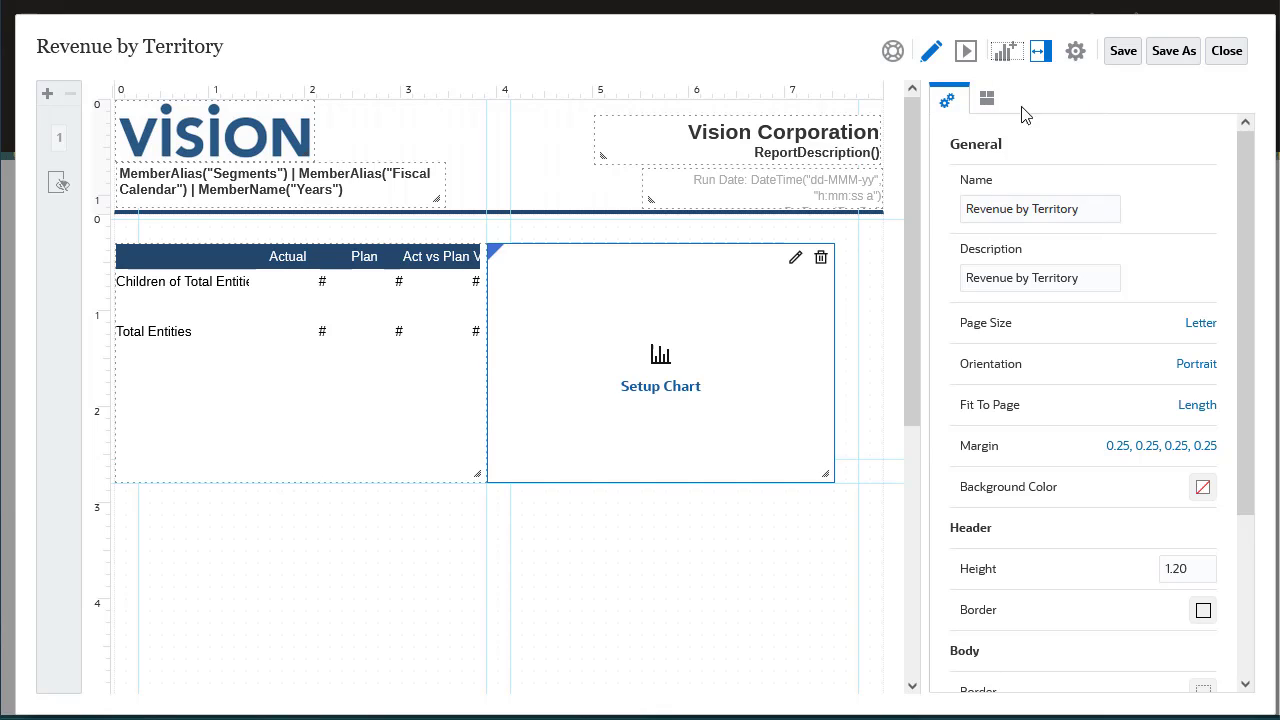
{"action": "left_click_drag", "start_coordinate": [498, 245], "coordinate": [503, 240]}
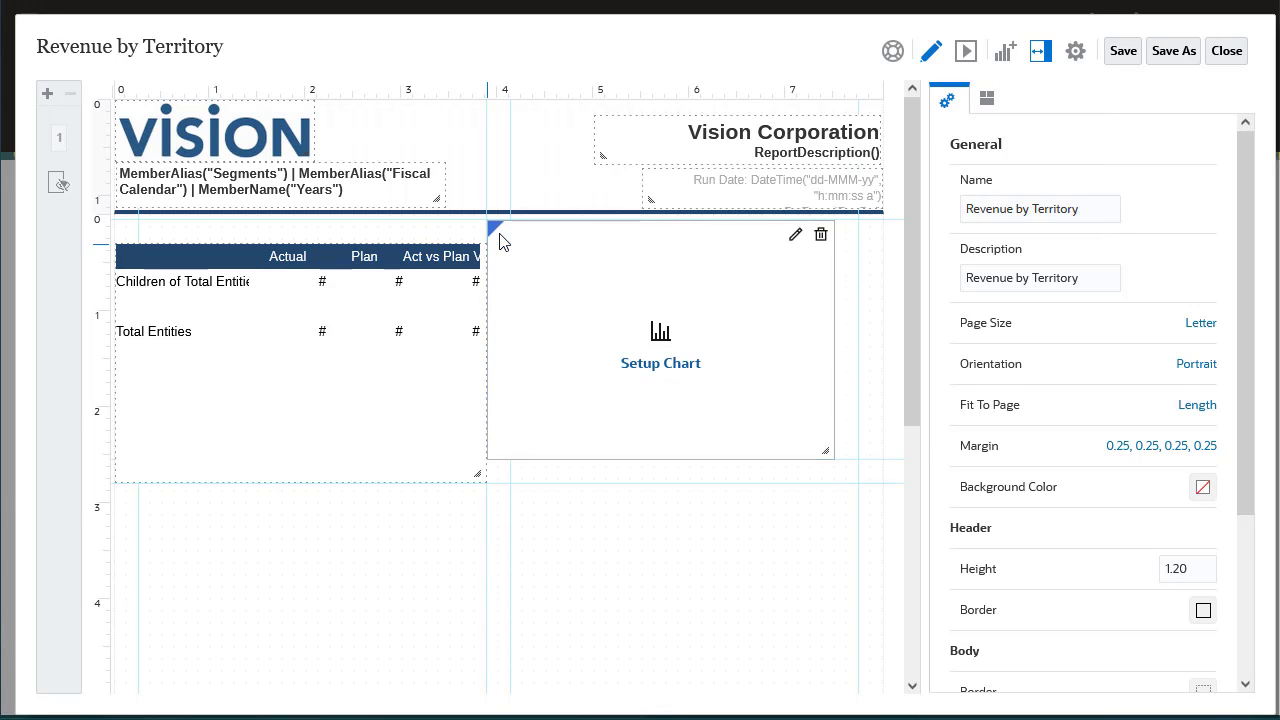
{"action": "left_click_drag", "start_coordinate": [826, 455], "coordinate": [850, 452]}
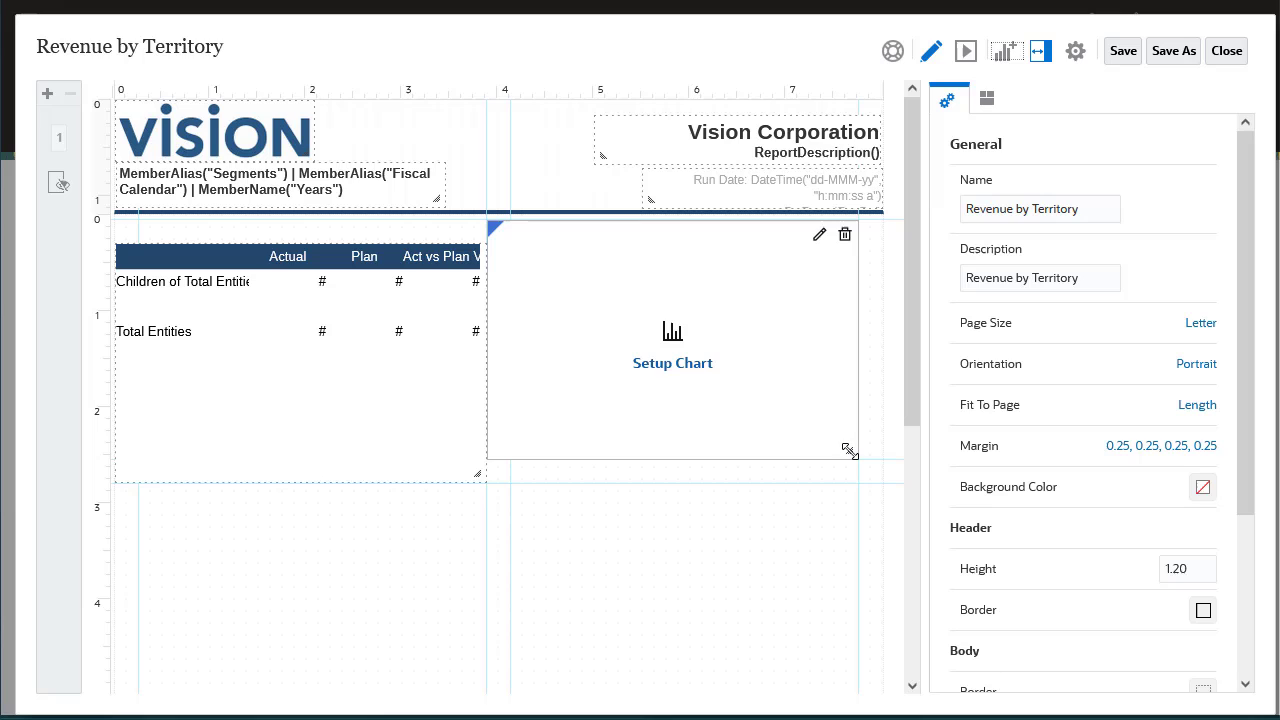
{"action": "left_click", "coordinate": [684, 366]}
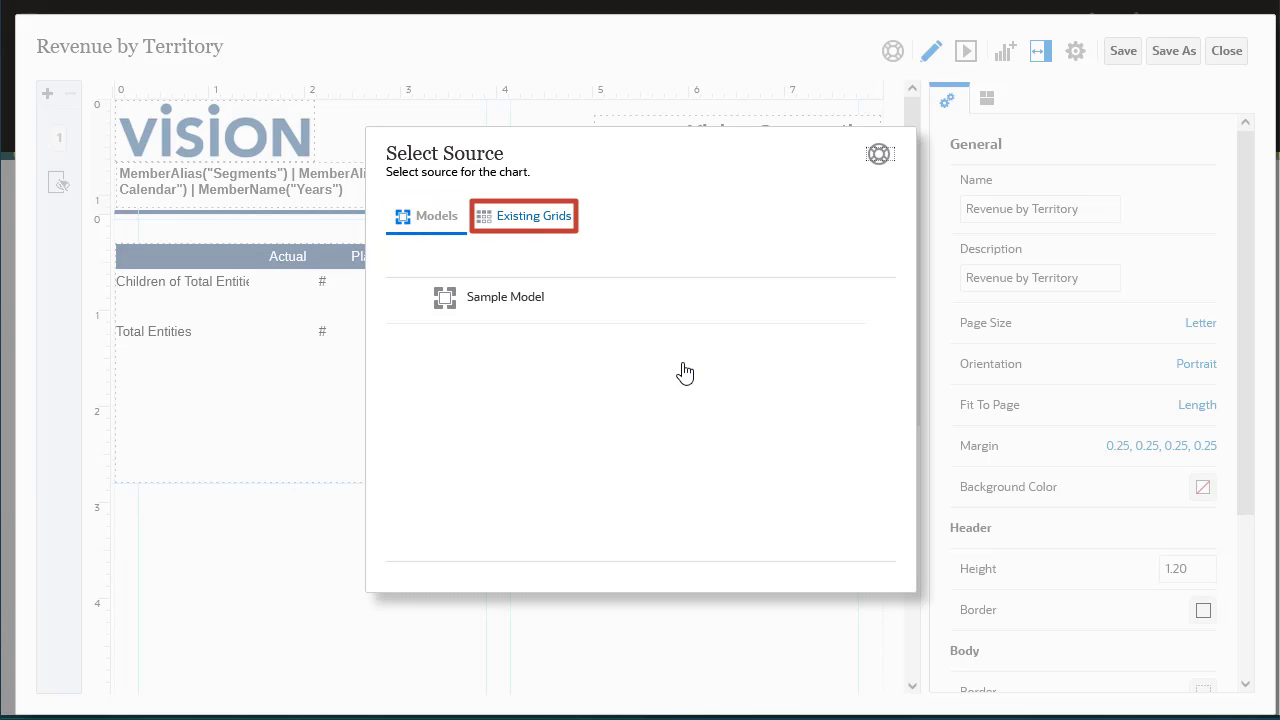
Step: Base Chart 1 on Grid 1 from the Existing Grids list
{"action": "left_click", "coordinate": [550, 226]}
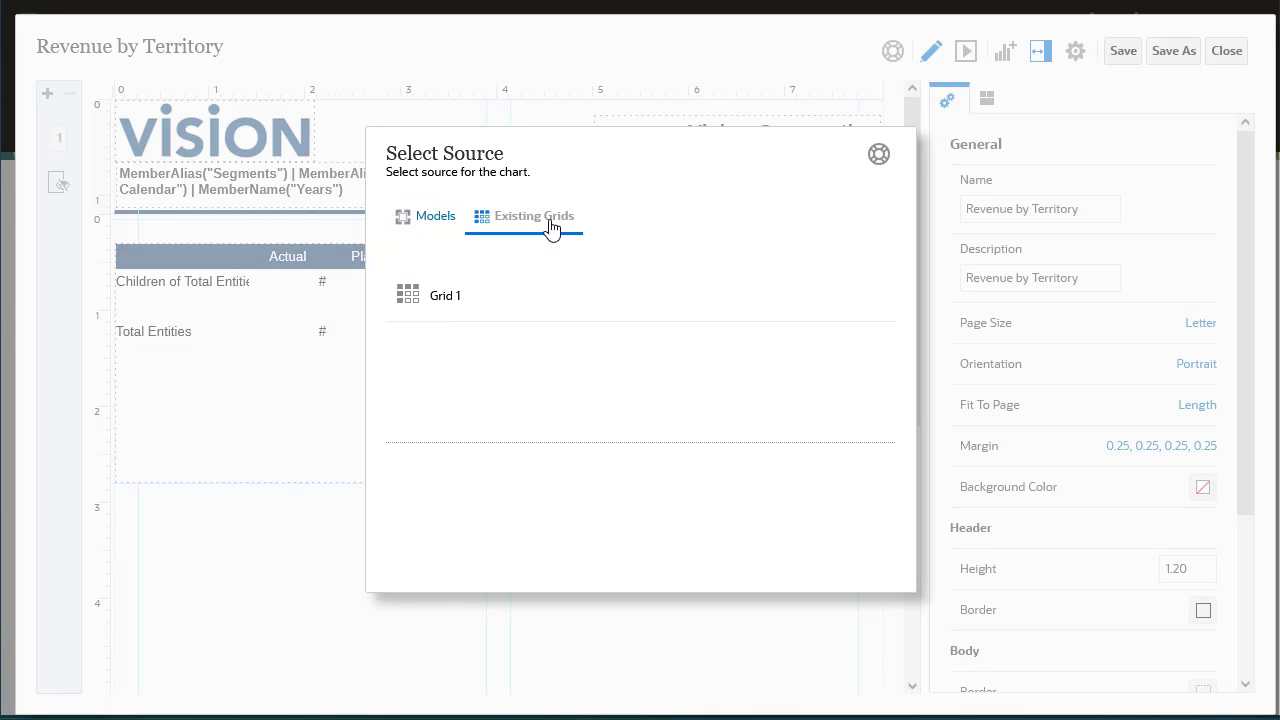
{"action": "left_click", "coordinate": [452, 303]}
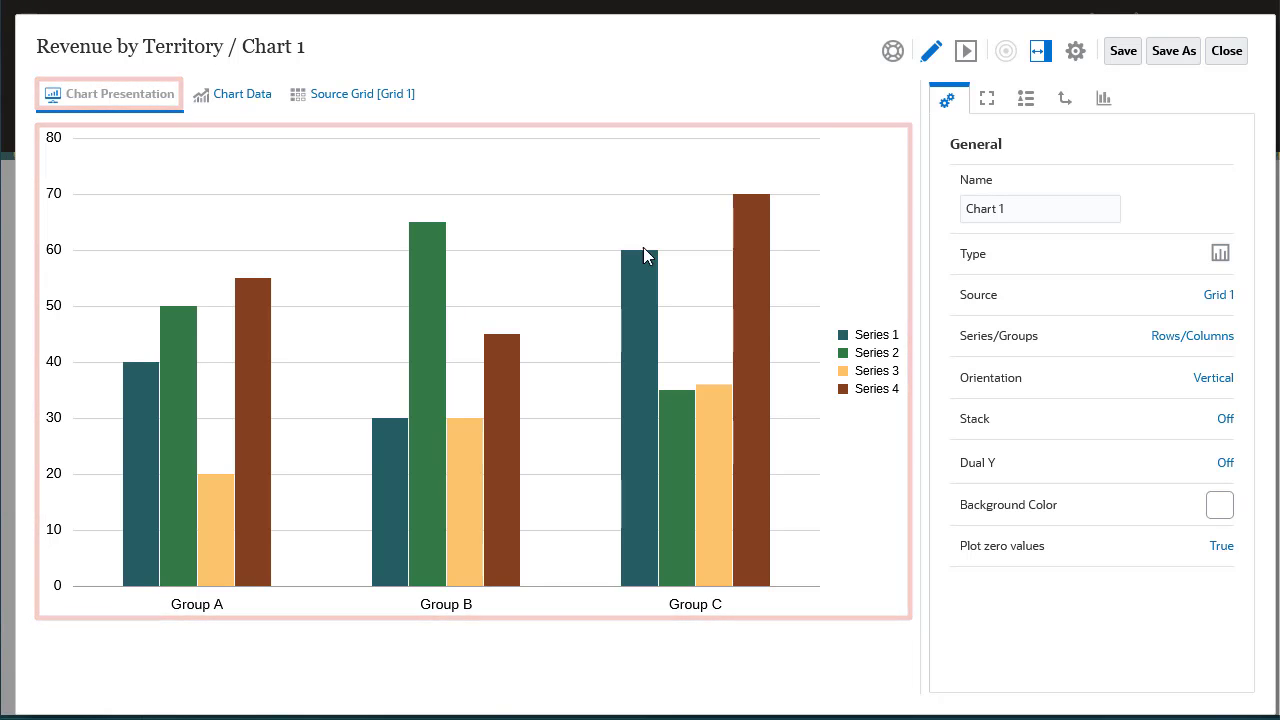
{"action": "left_click", "coordinate": [966, 52]}
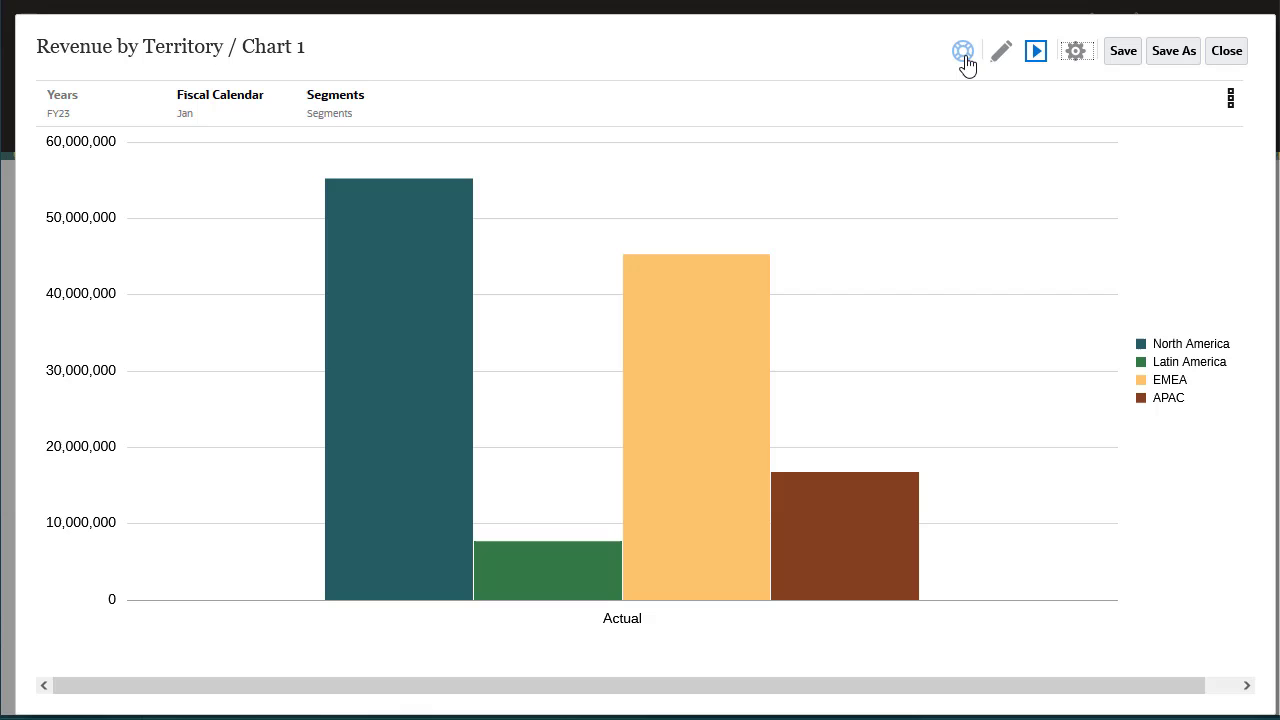
{"action": "left_click", "coordinate": [1001, 52]}
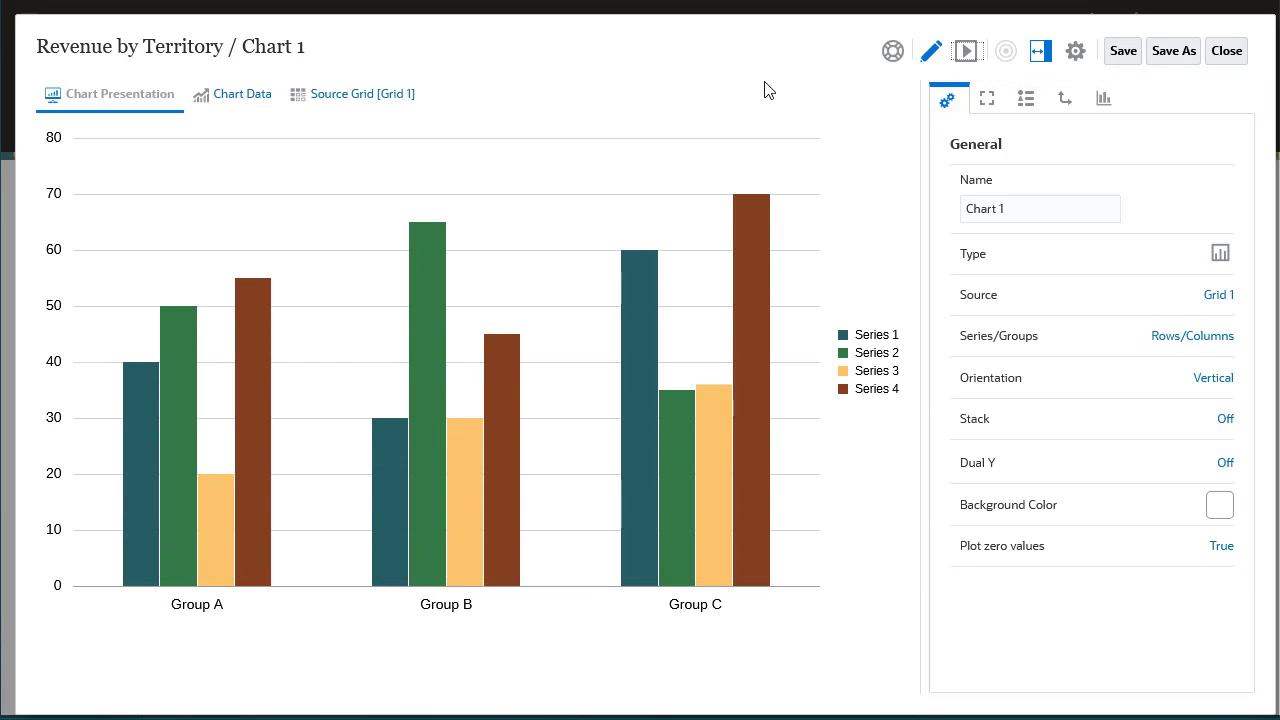
{"action": "left_click", "coordinate": [250, 108]}
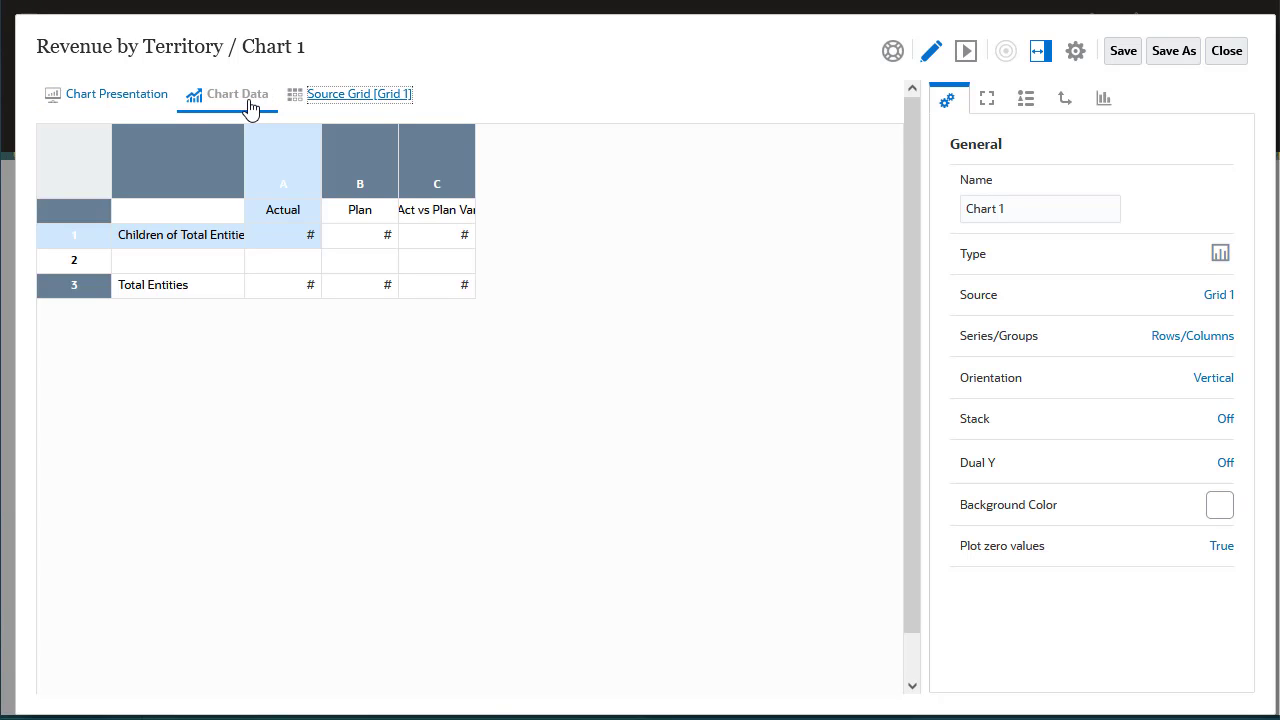
{"action": "left_click", "coordinate": [965, 52]}
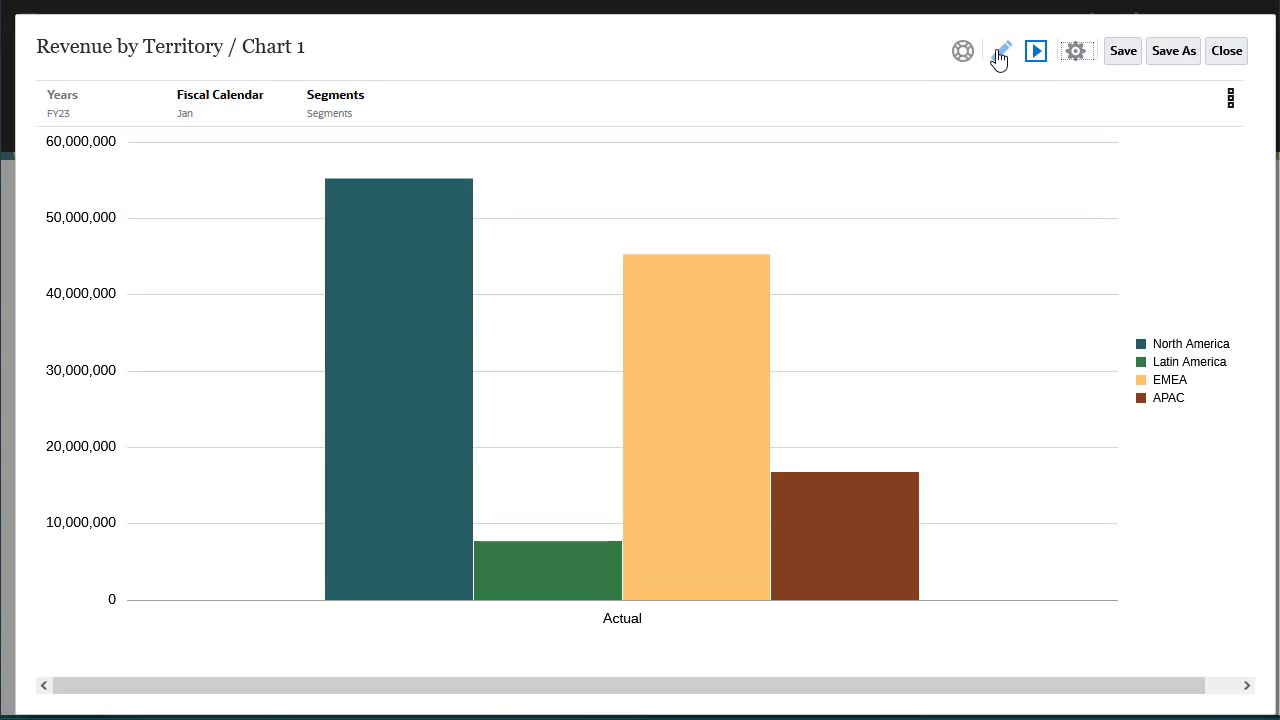
{"action": "left_click", "coordinate": [1000, 54]}
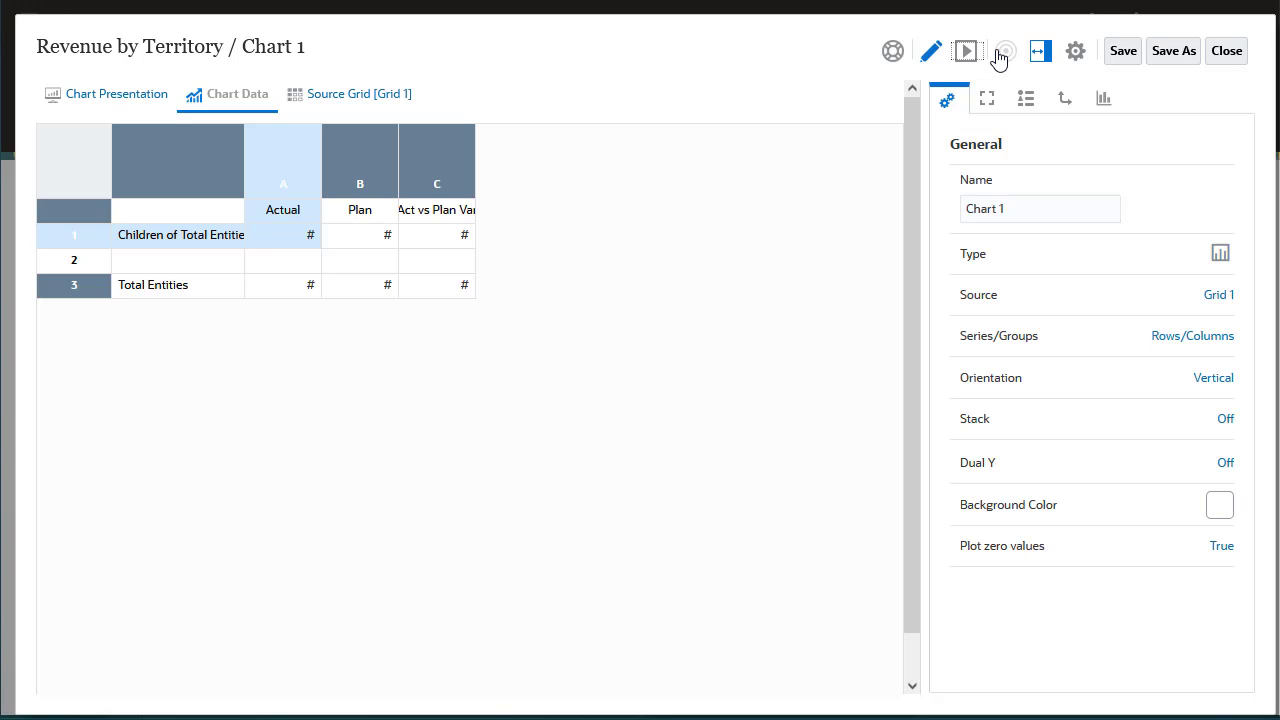
{"action": "left_click", "coordinate": [386, 100]}
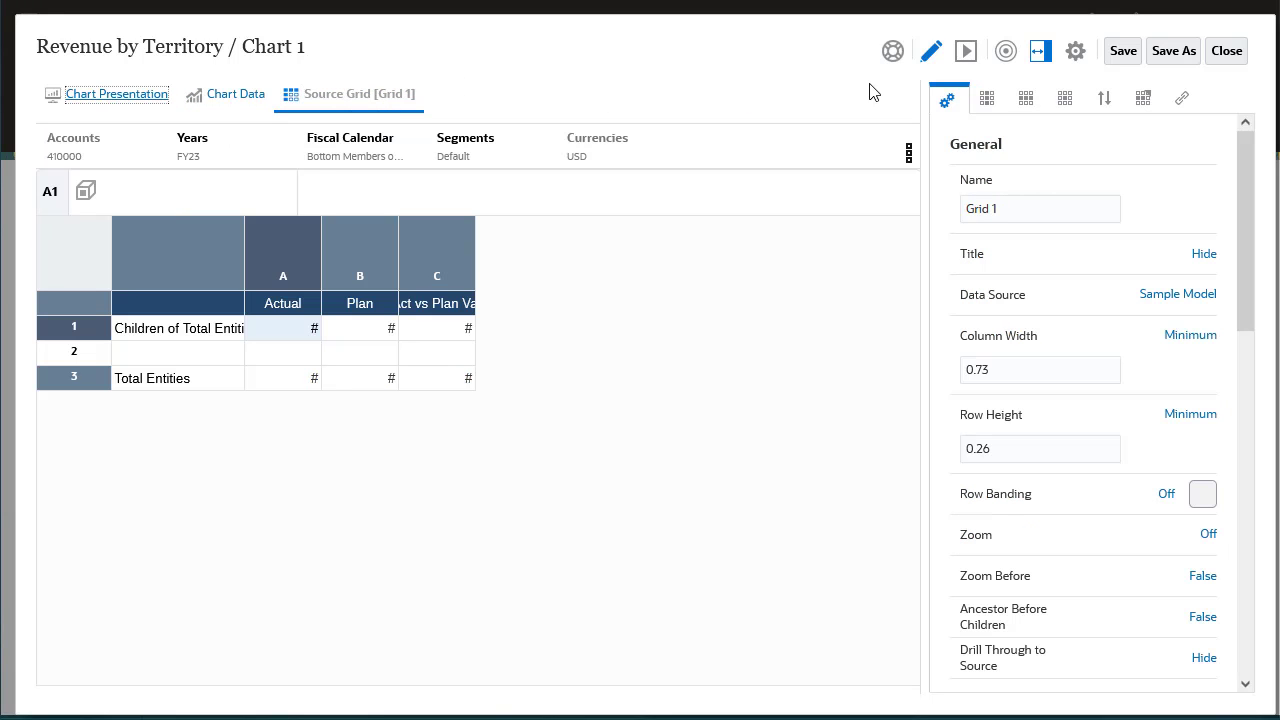
{"action": "left_click", "coordinate": [964, 56]}
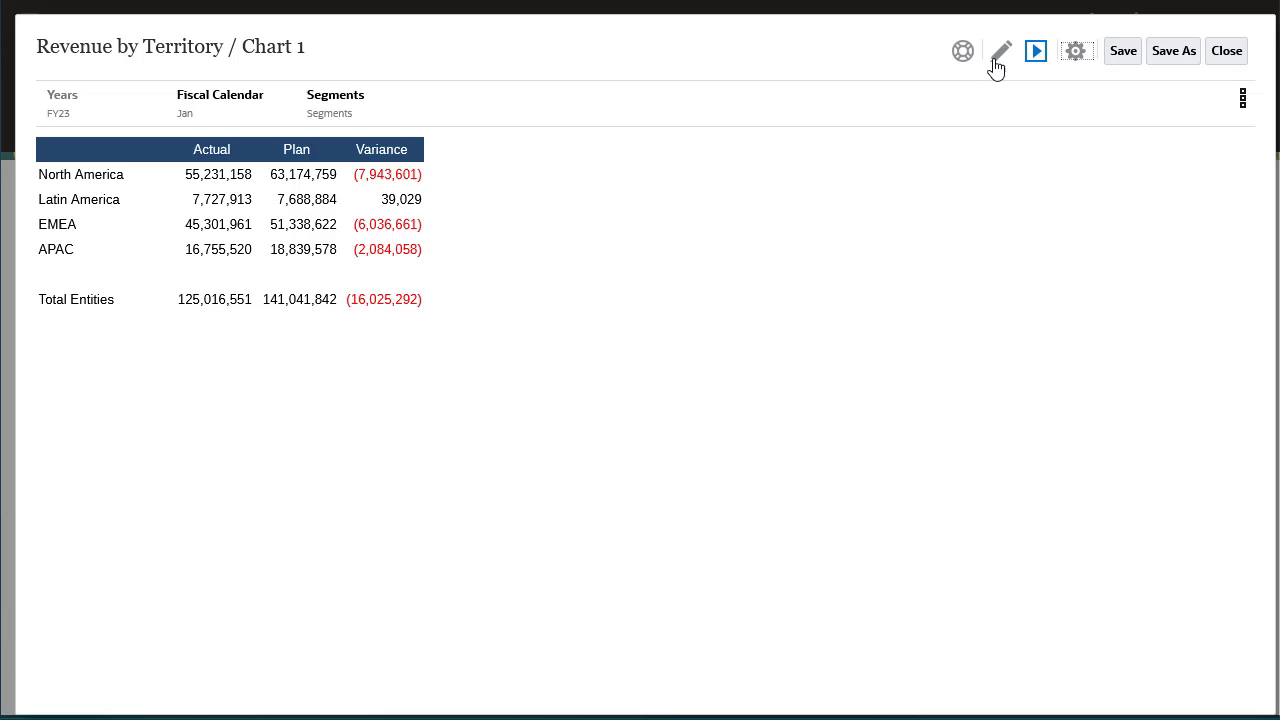
{"action": "left_click", "coordinate": [999, 56]}
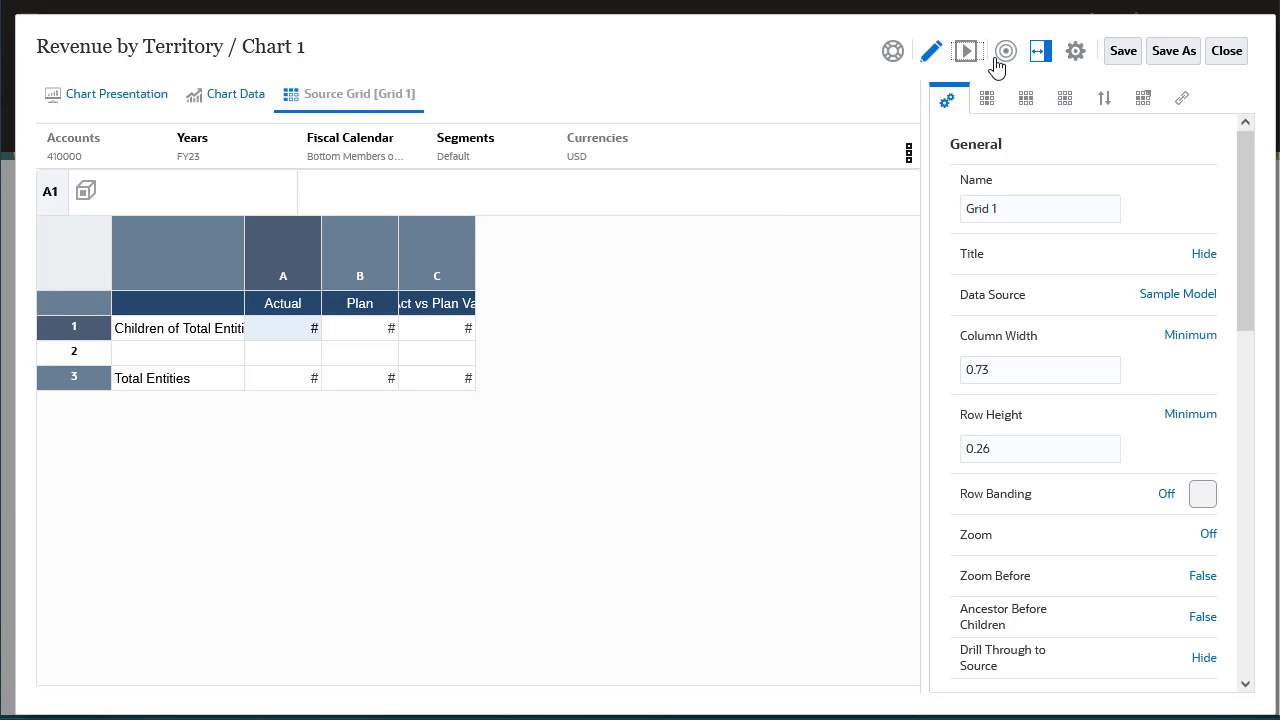
{"action": "left_click", "coordinate": [128, 98]}
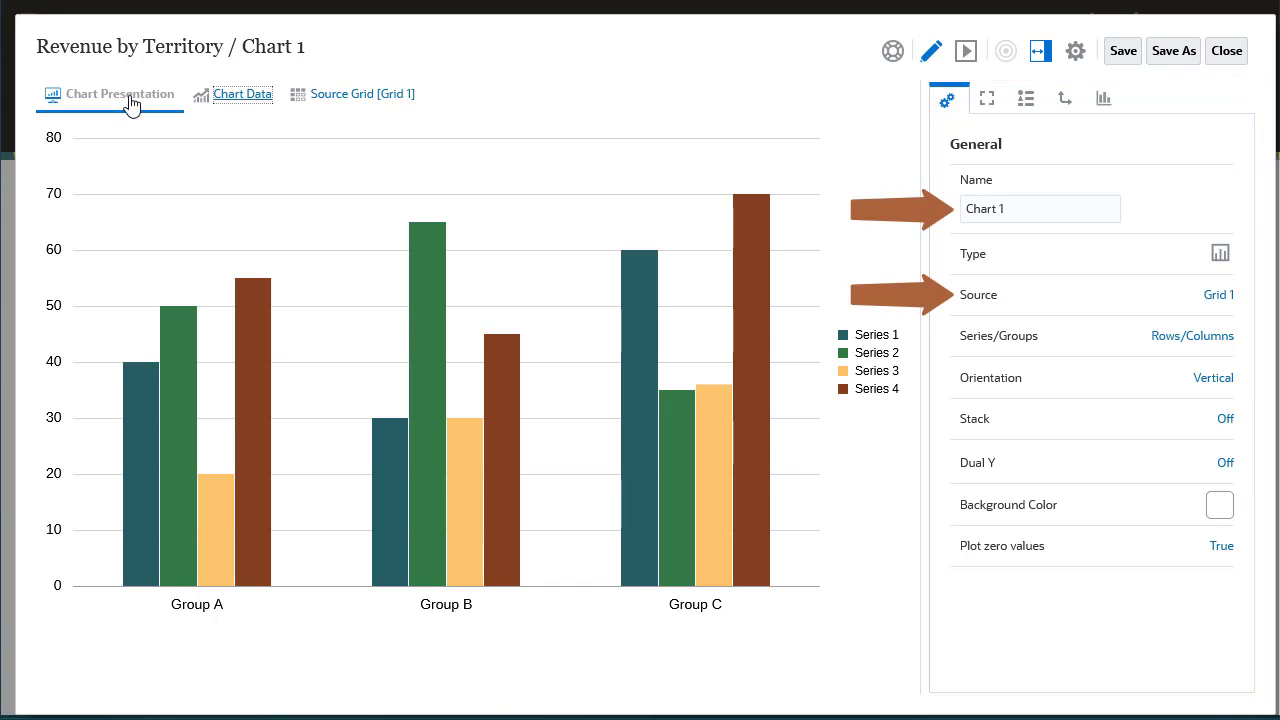
{"action": "left_click", "coordinate": [986, 108]}
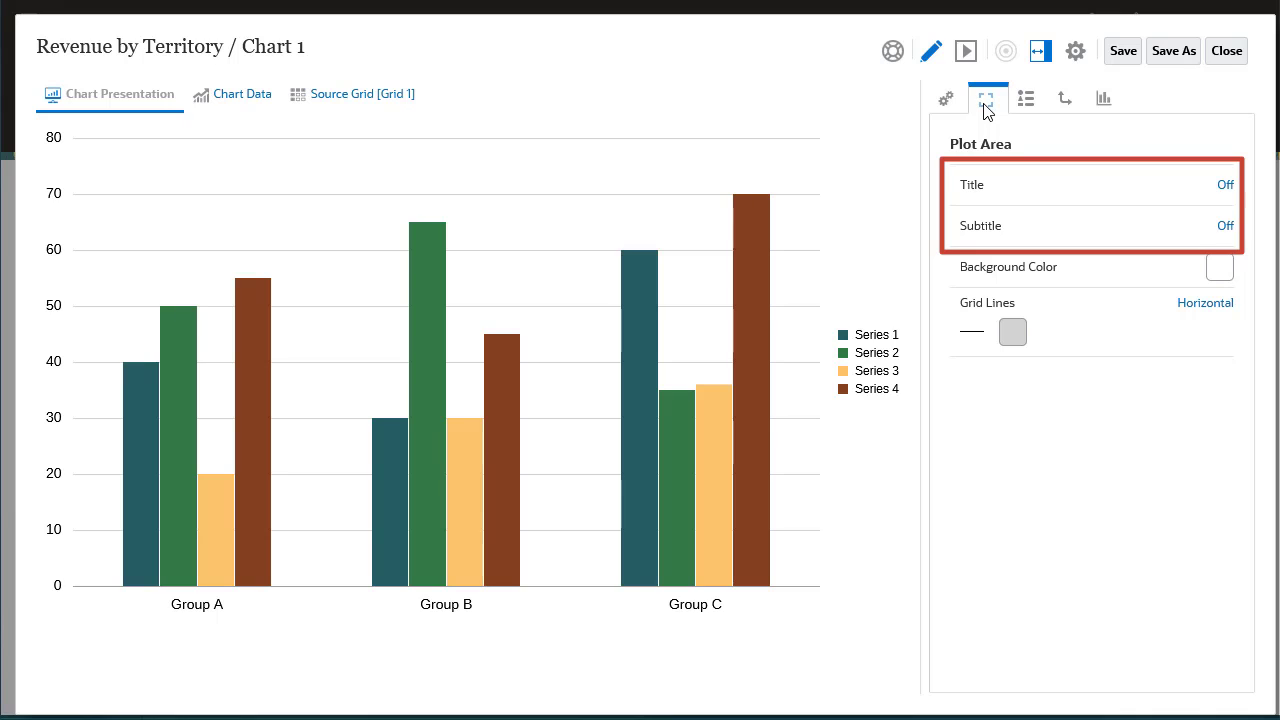
{"action": "left_click", "coordinate": [1027, 104]}
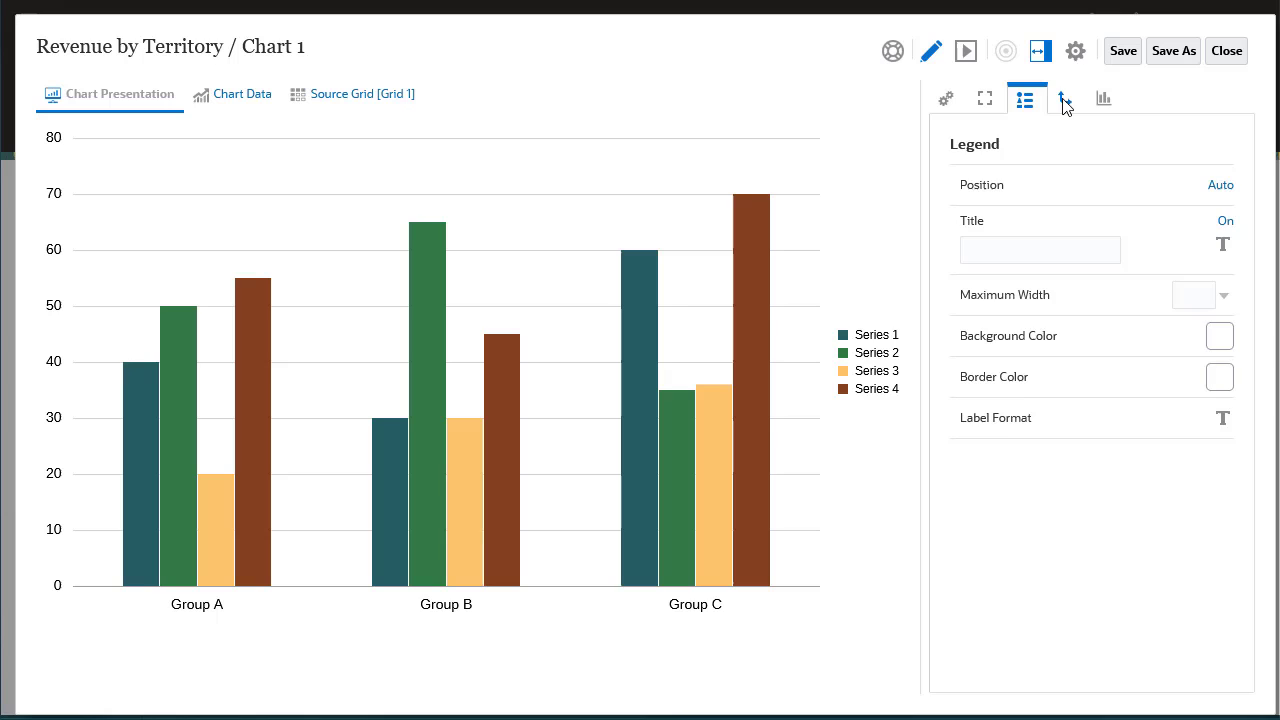
{"action": "left_click", "coordinate": [1065, 103]}
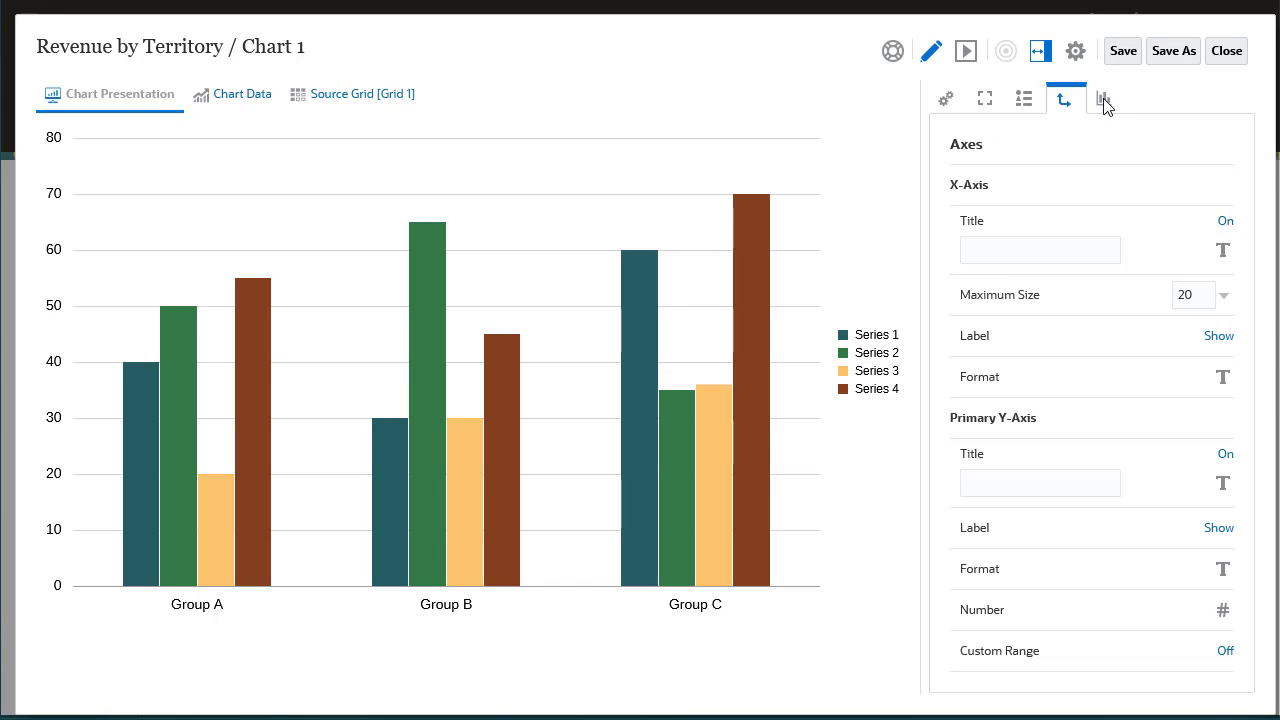
{"action": "left_click", "coordinate": [1105, 104]}
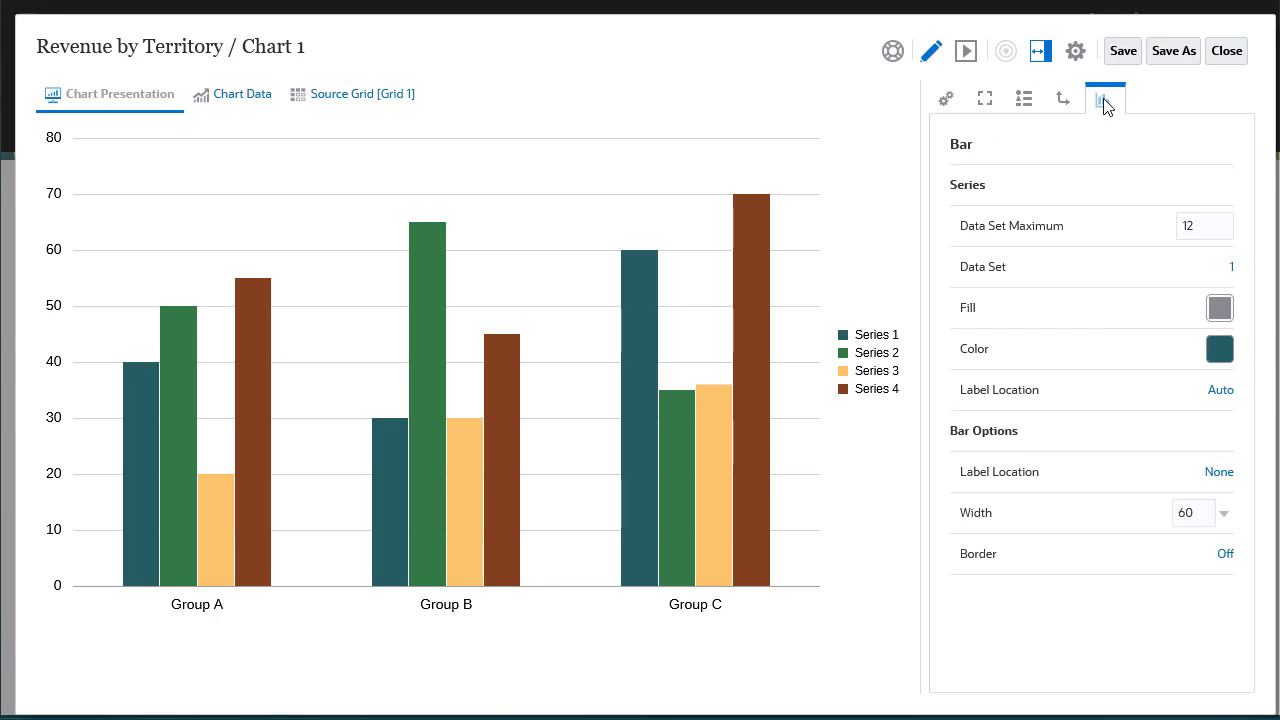
{"action": "left_click", "coordinate": [946, 98]}
Step: Change Chart 1 to the Pie type with the plain Pie subtype
{"action": "left_click", "coordinate": [1219, 252]}
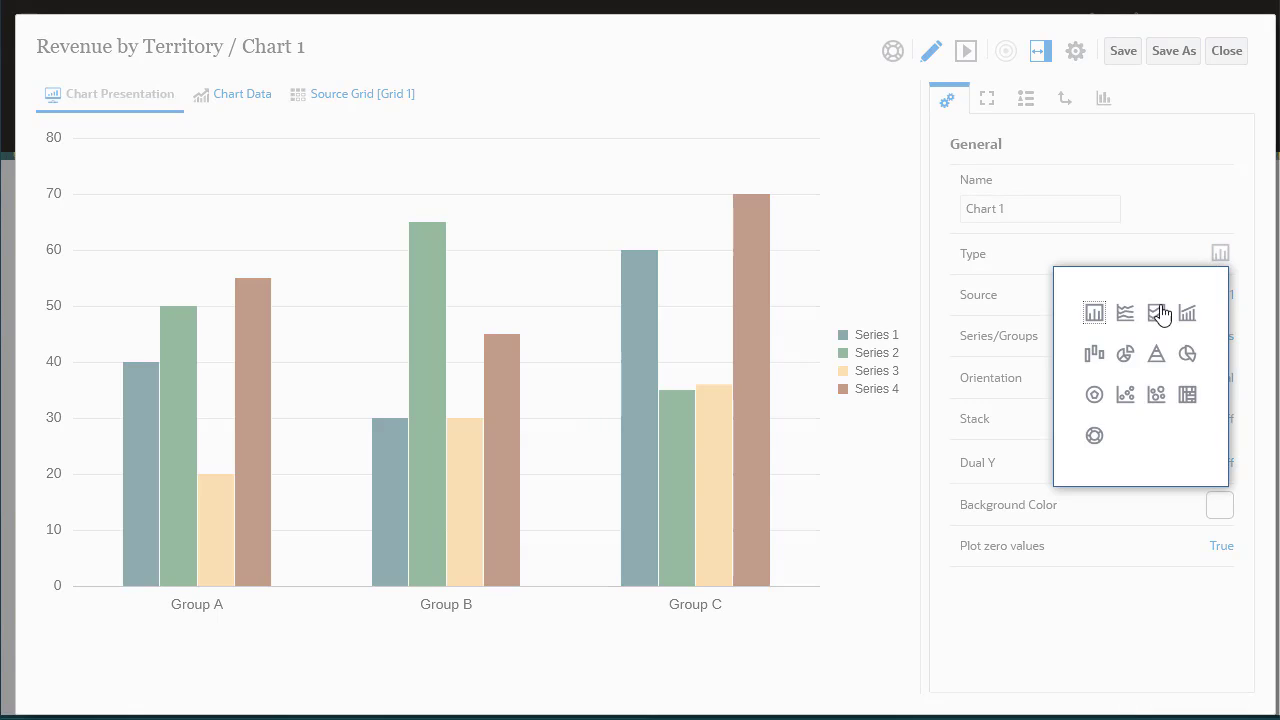
{"action": "left_click", "coordinate": [1126, 355]}
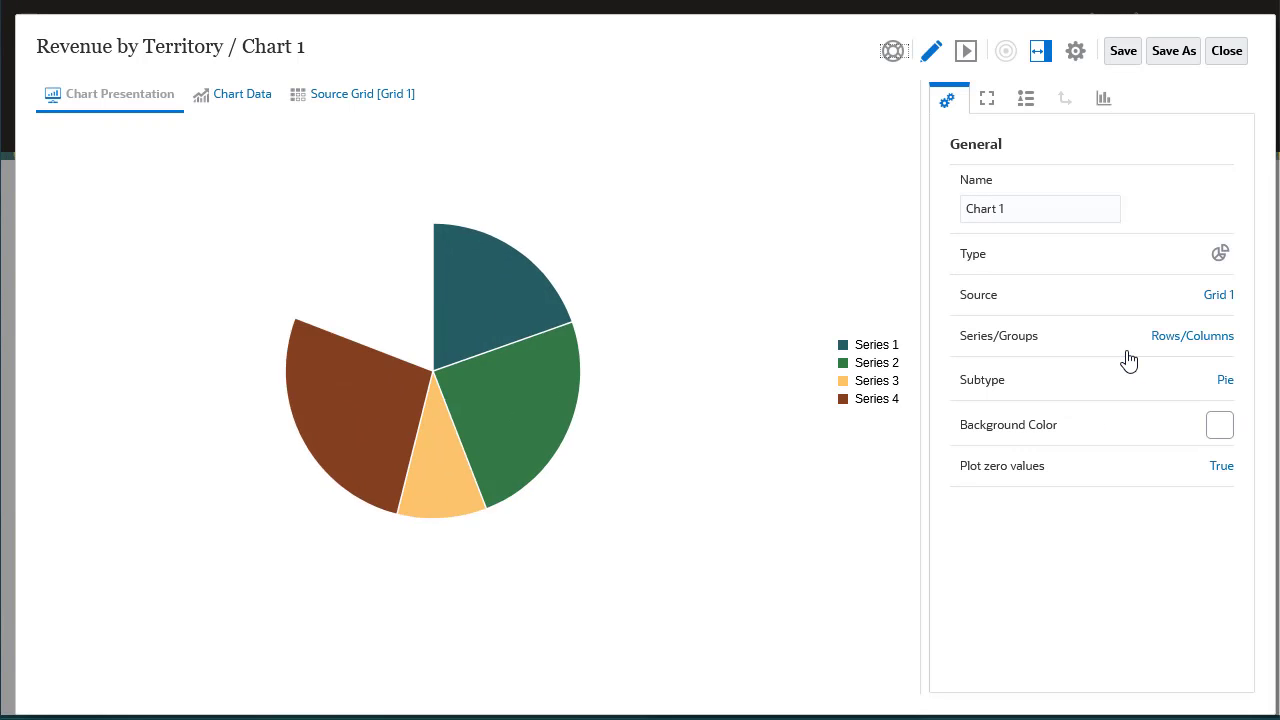
{"action": "left_click", "coordinate": [1222, 380]}
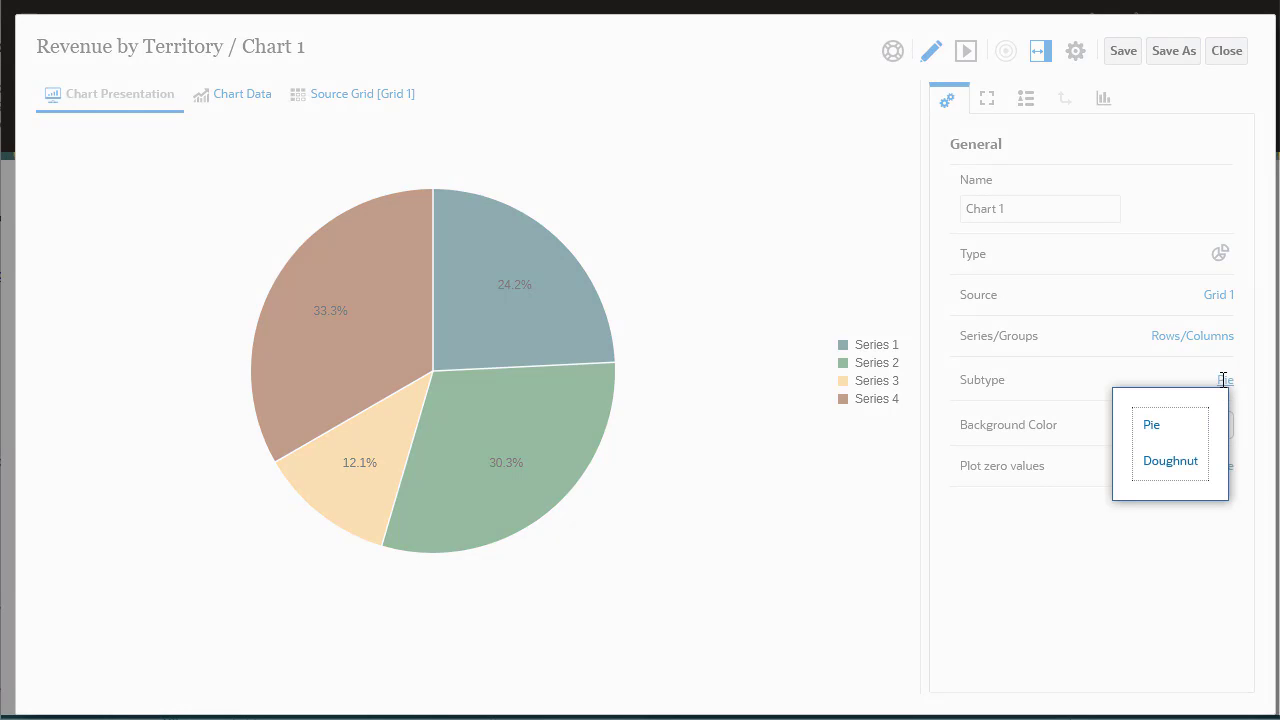
{"action": "left_click", "coordinate": [1155, 424]}
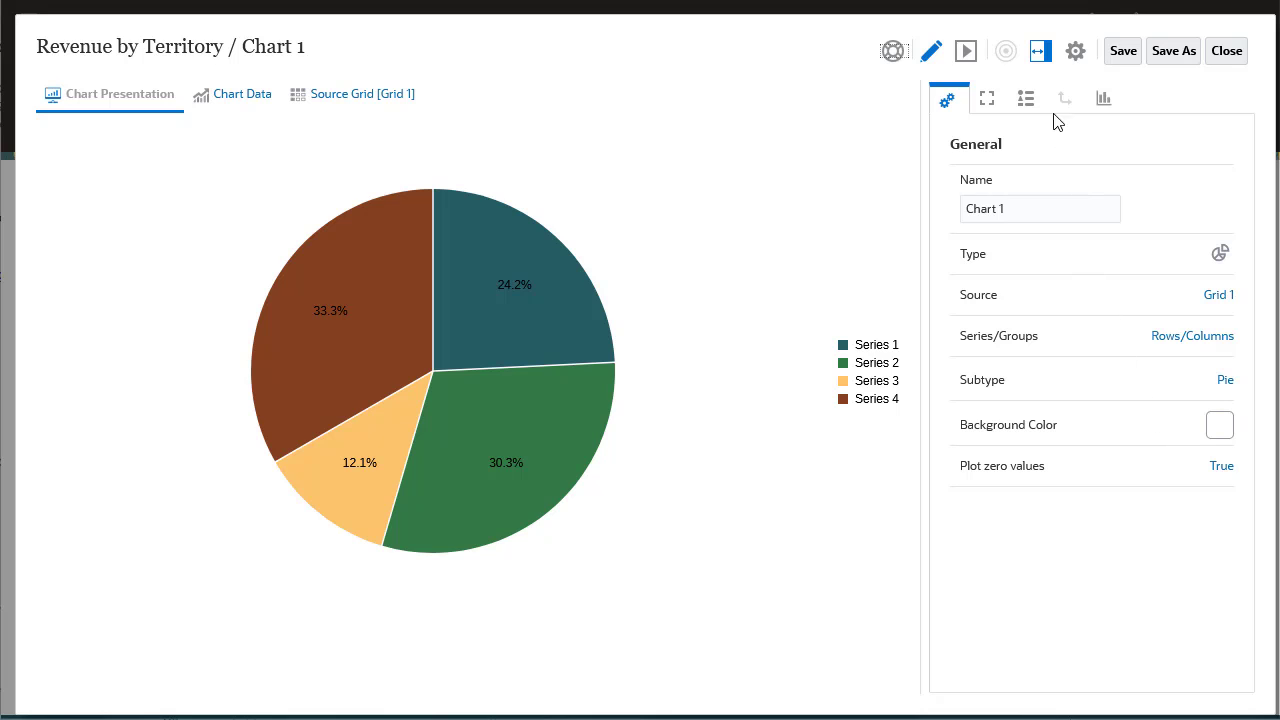
{"action": "left_click", "coordinate": [1040, 55]}
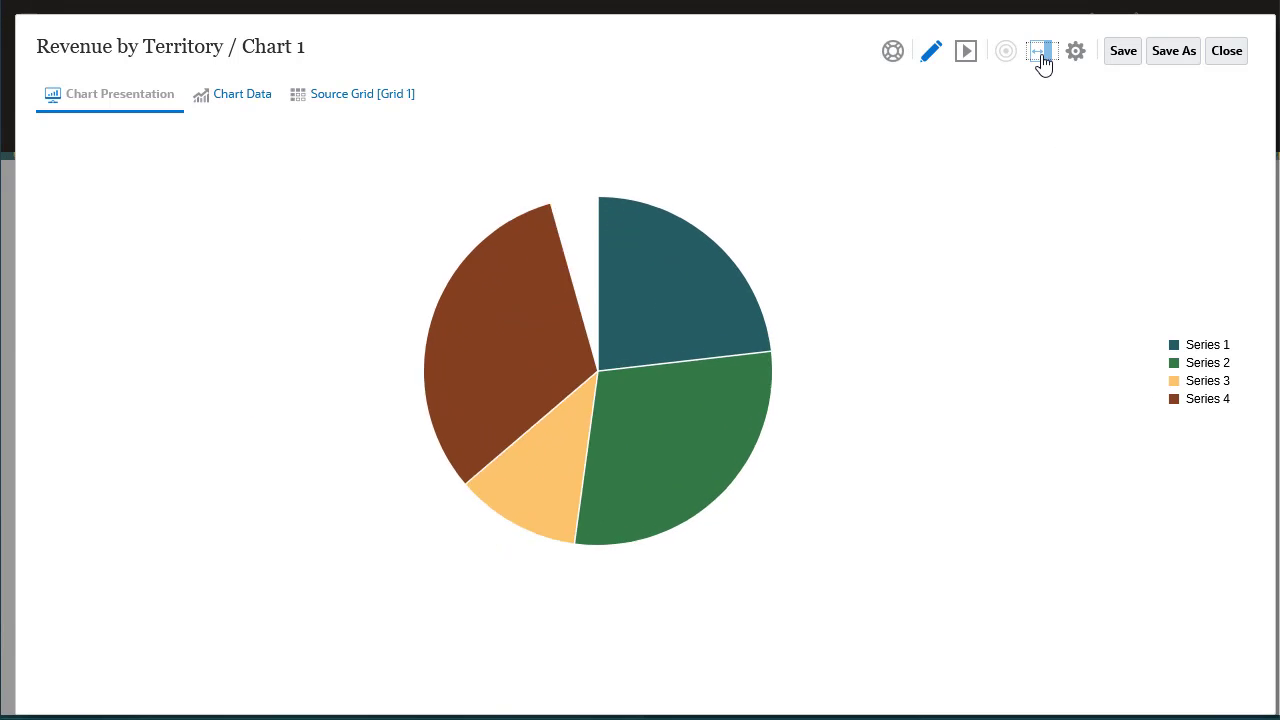
{"action": "left_click", "coordinate": [1040, 55]}
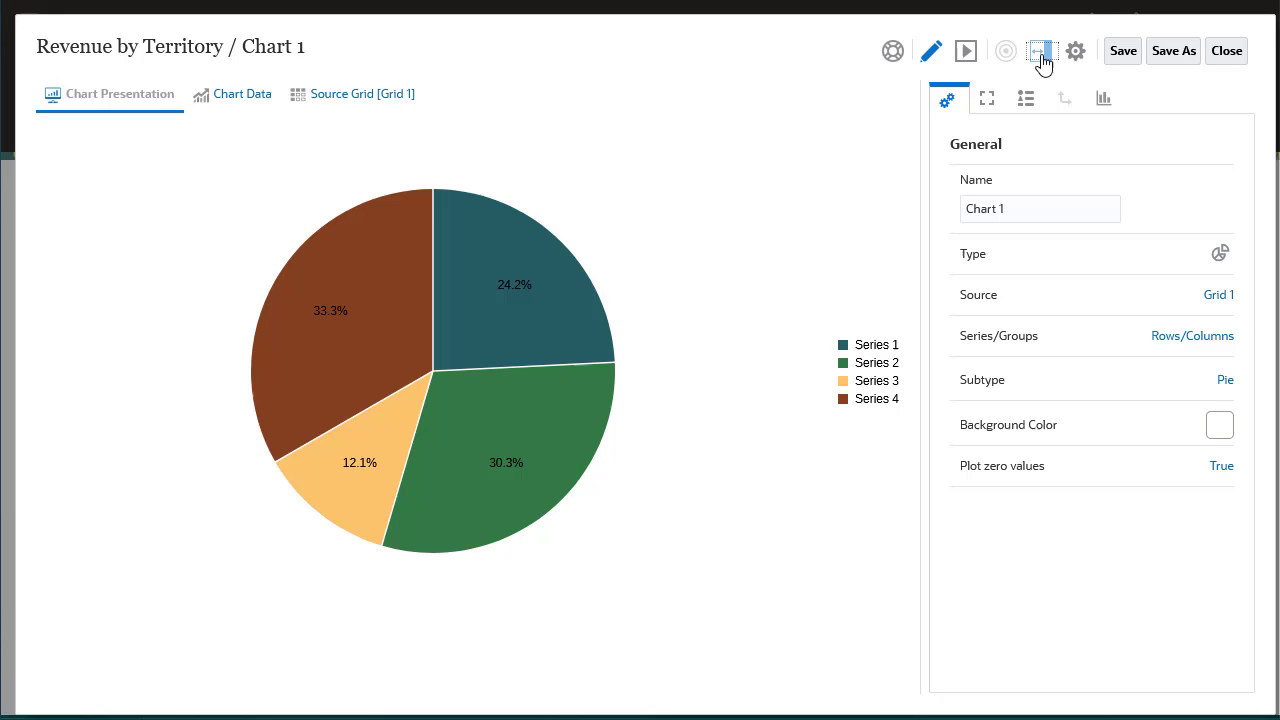
Step: Preview the report and check individual territory values in the pie chart
{"action": "left_click", "coordinate": [1218, 54]}
{"action": "left_click", "coordinate": [966, 52]}
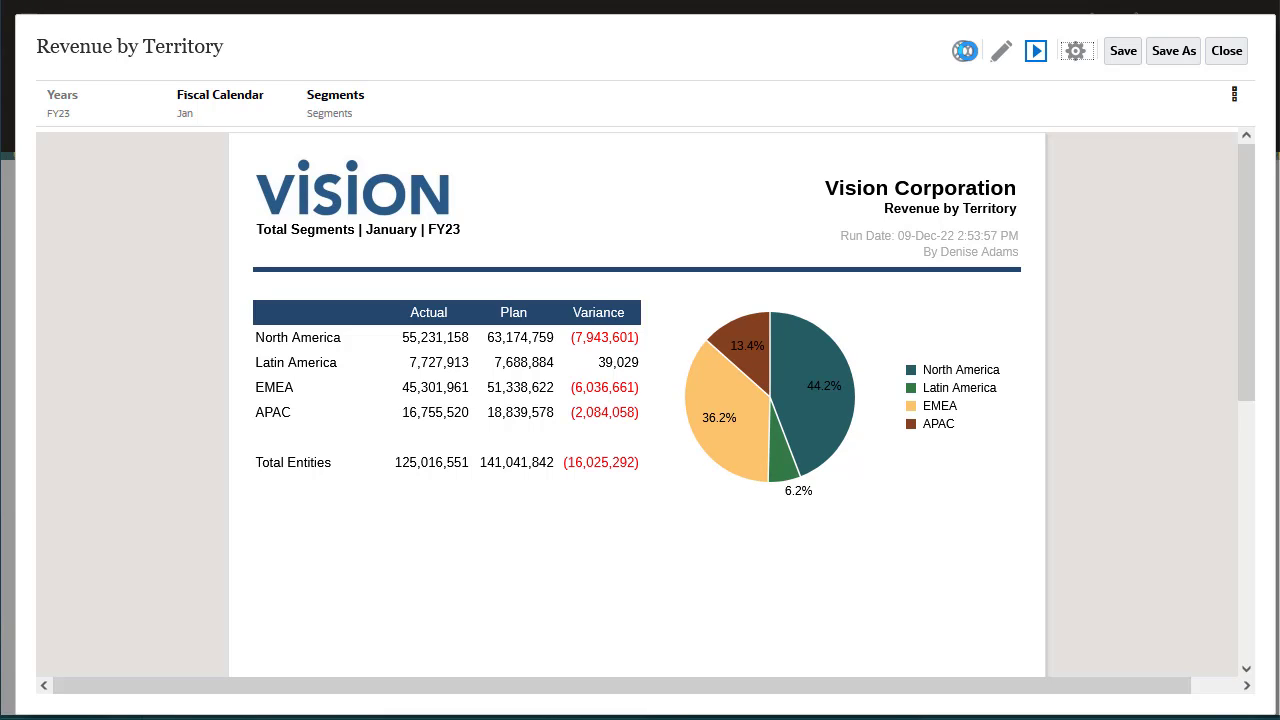
{"action": "mouse_move", "coordinate": [808, 372]}
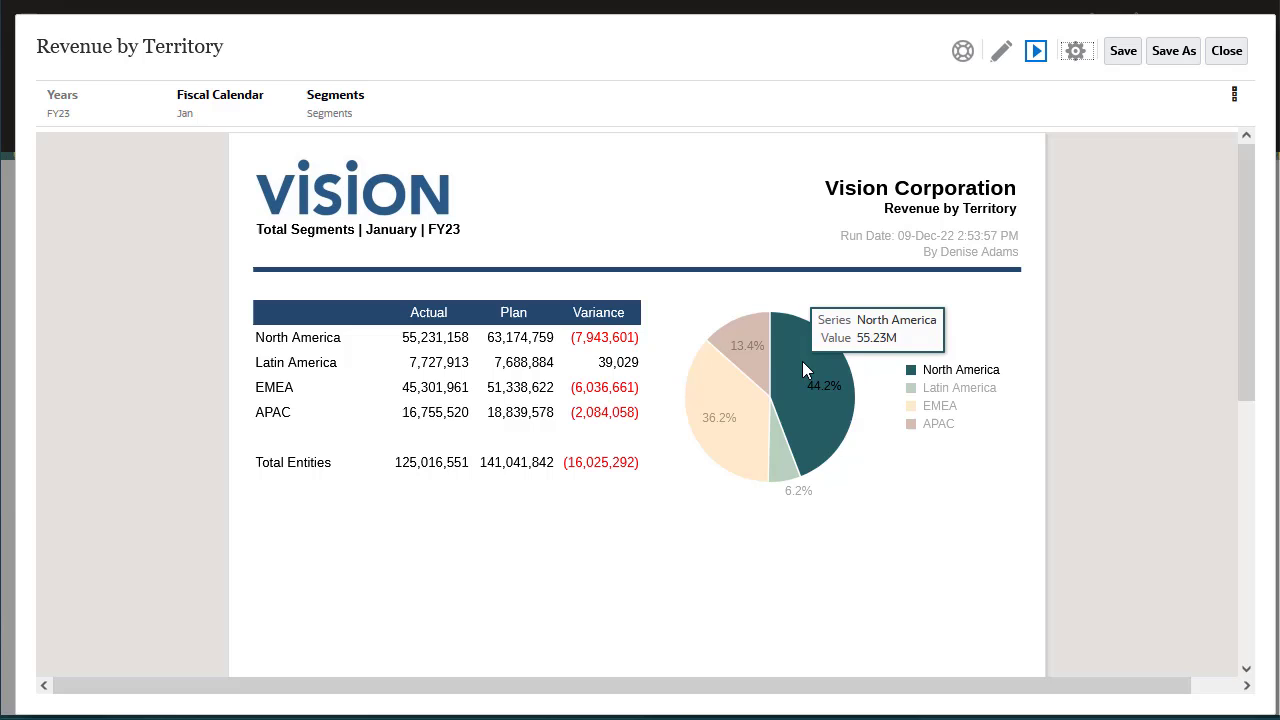
{"action": "left_click", "coordinate": [725, 398]}
{"action": "mouse_move", "coordinate": [781, 462]}
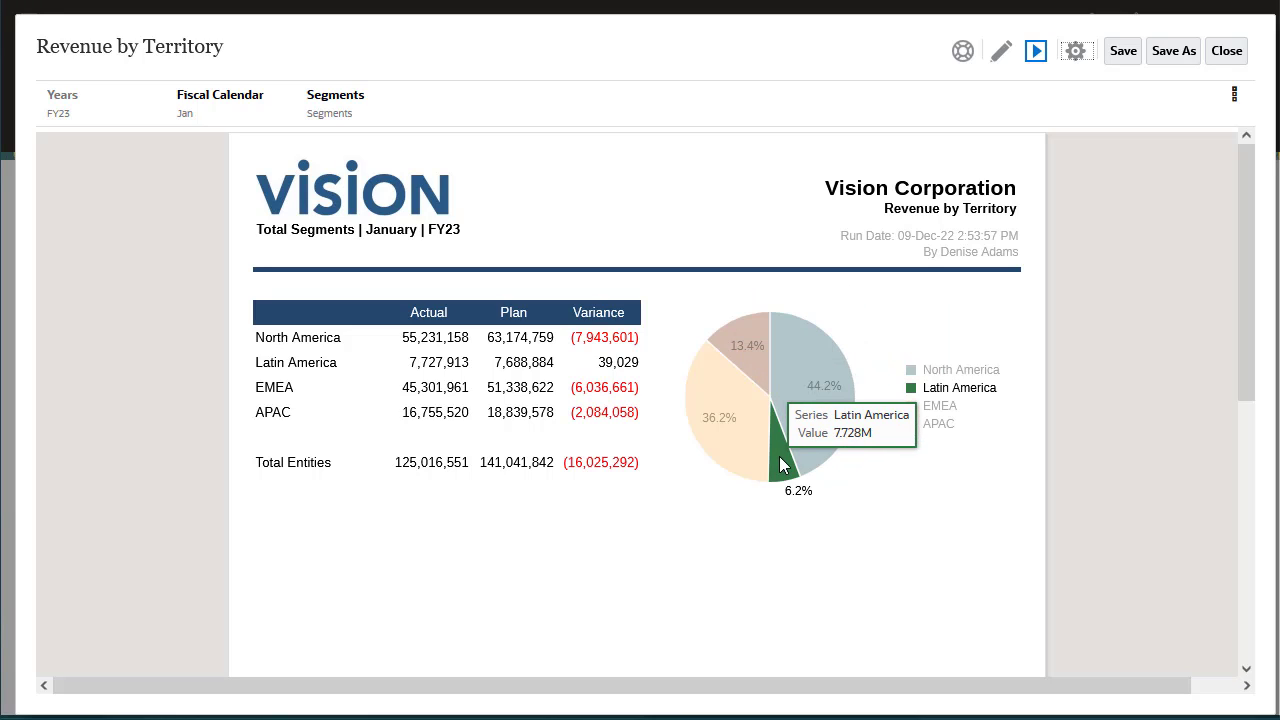
Step: Insert a second chart below the grid, sourced from Sample Model
{"action": "left_click", "coordinate": [1000, 55]}
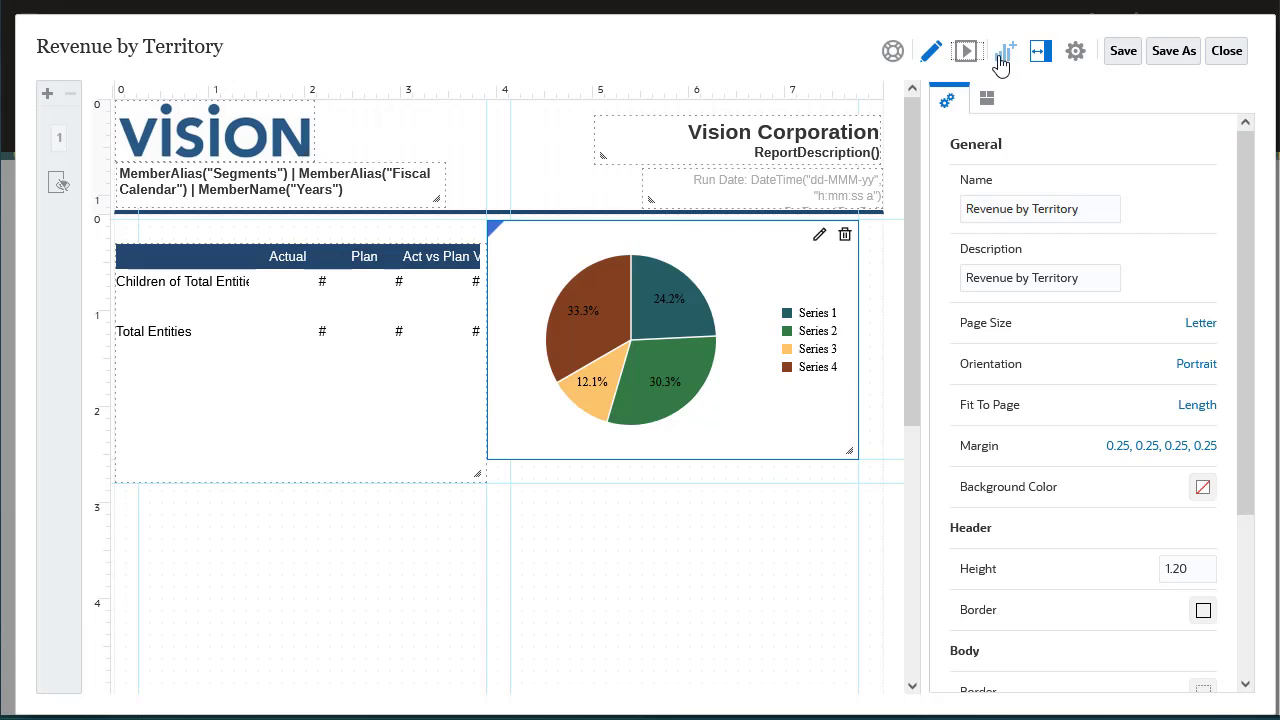
{"action": "left_click", "coordinate": [1000, 58]}
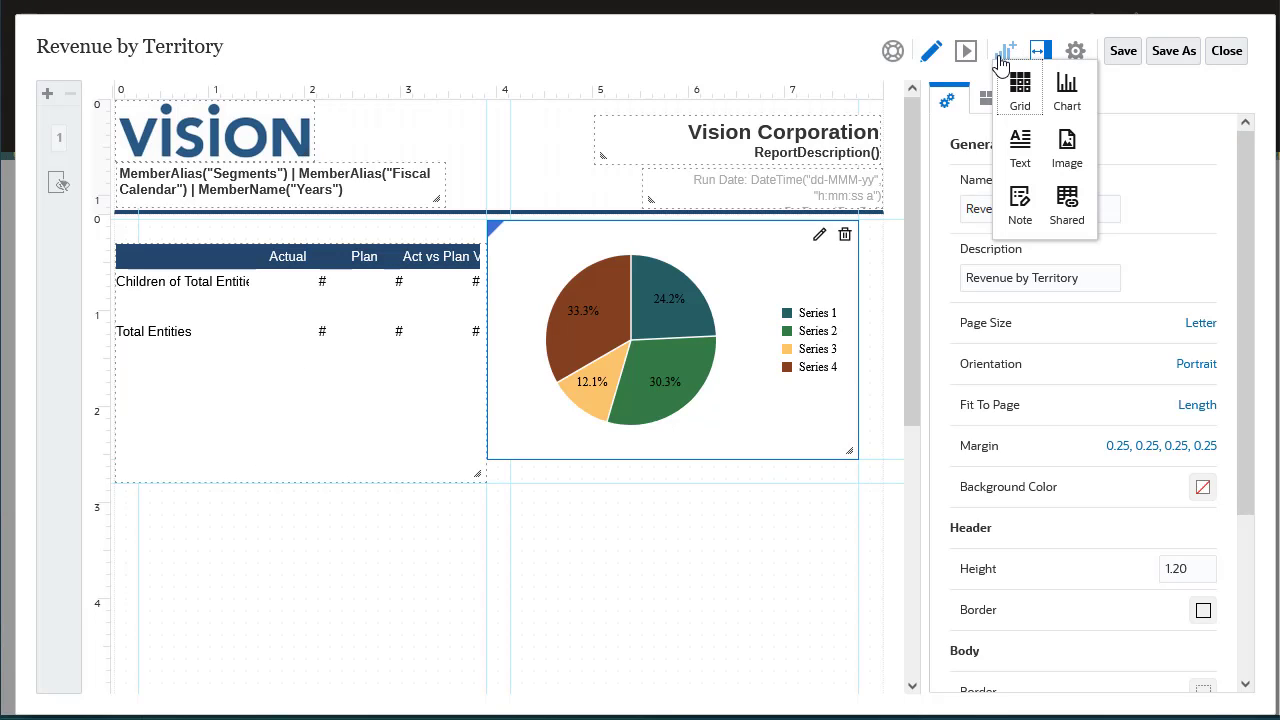
{"action": "left_click", "coordinate": [1066, 95]}
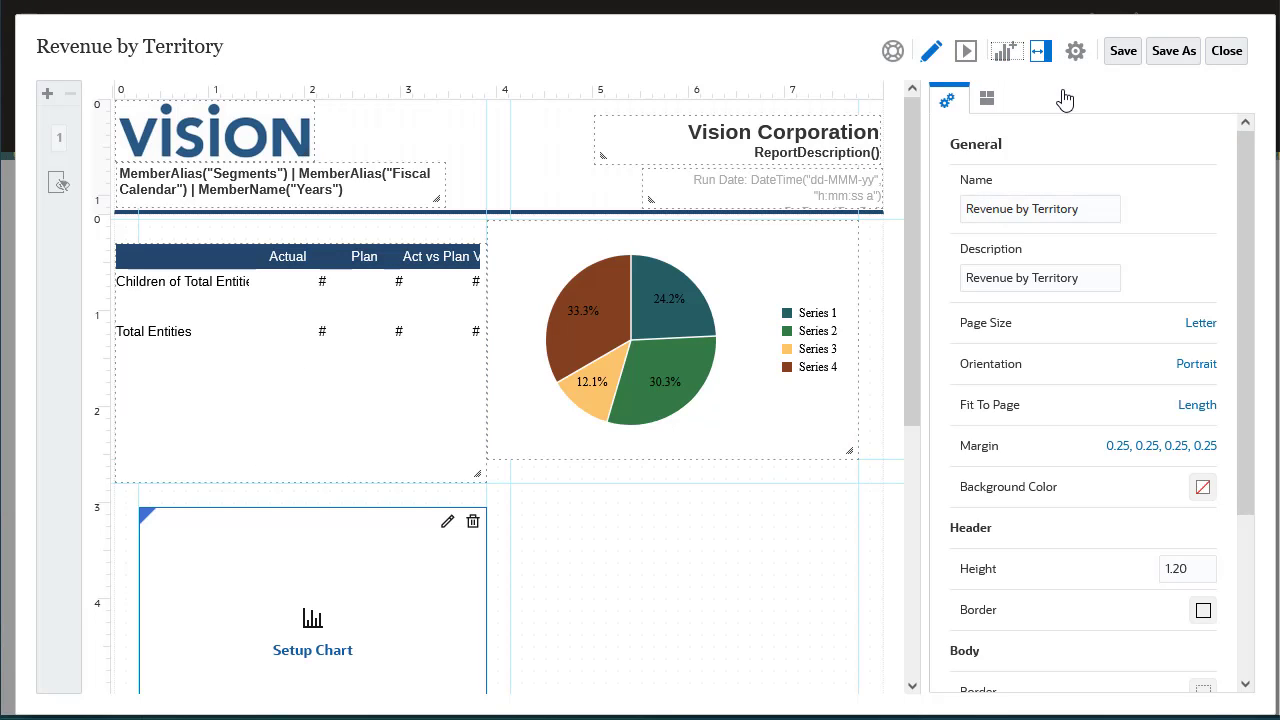
{"action": "left_click", "coordinate": [343, 640]}
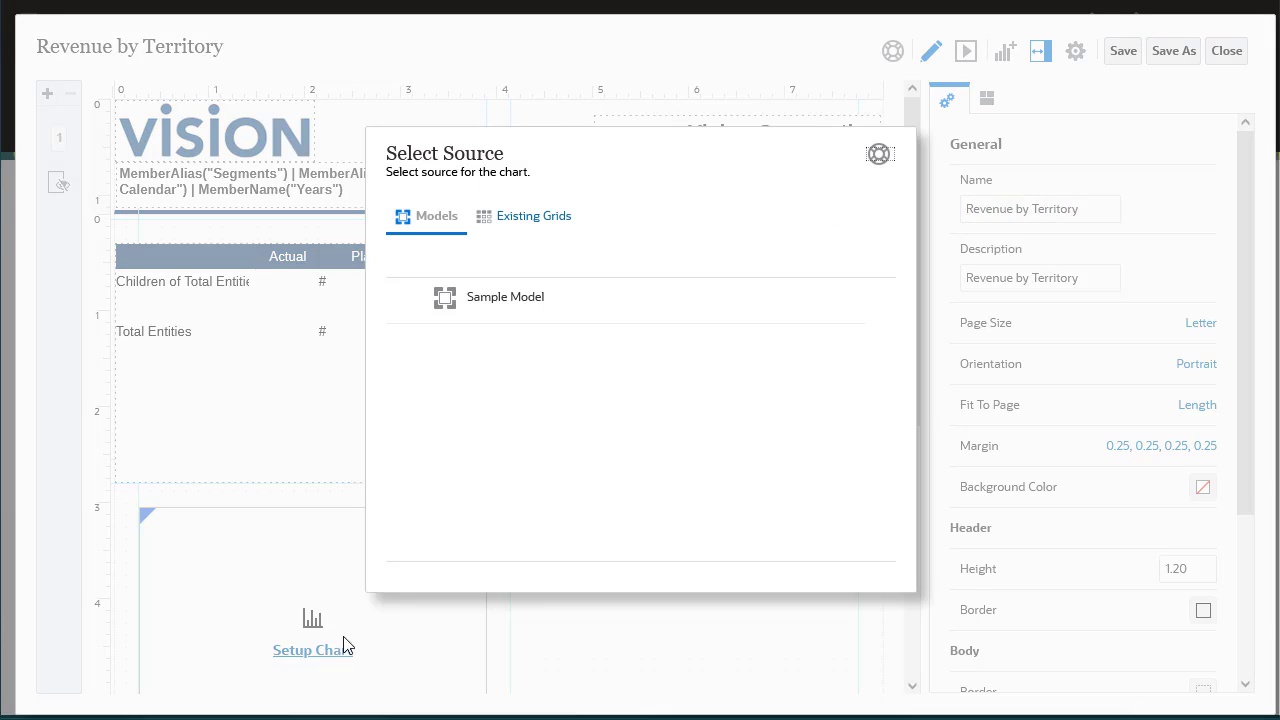
{"action": "left_click", "coordinate": [448, 300]}
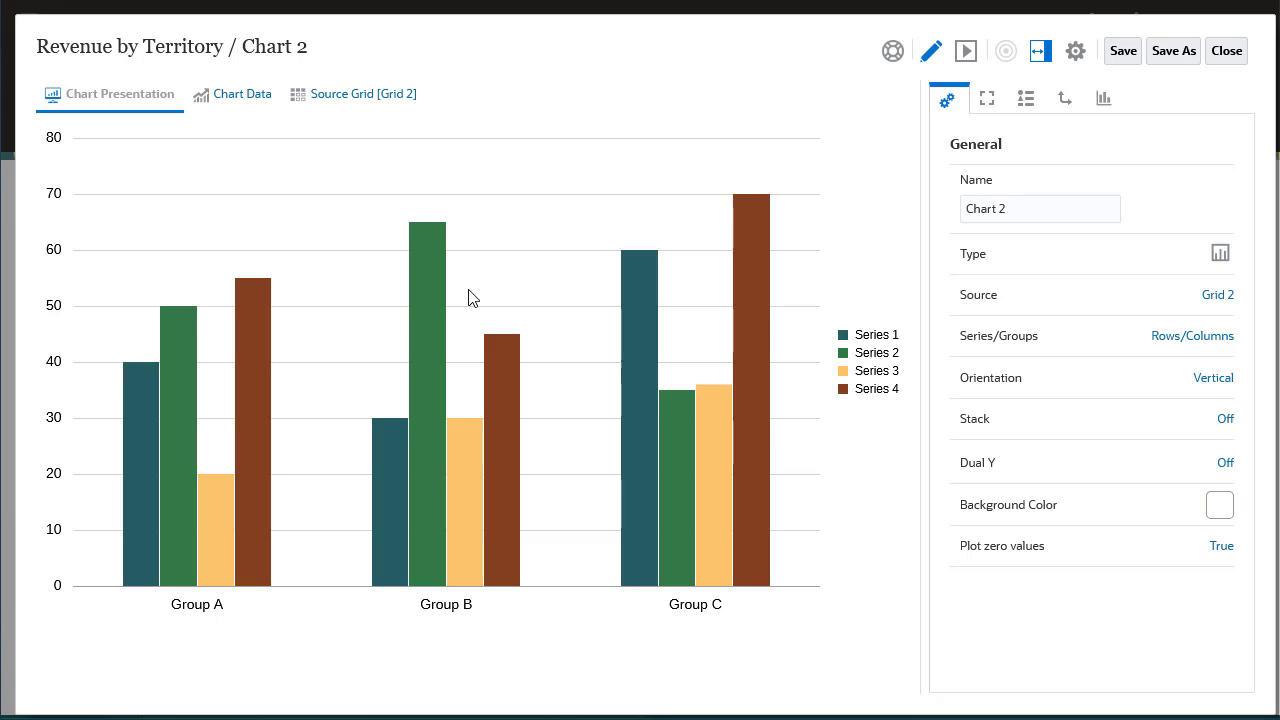
Step: Arrange Chart 2's grid: Fiscal Calendar and Accounts in POV, Segments as columns, Entities as rows
{"action": "left_click", "coordinate": [410, 95]}
{"action": "left_click_drag", "start_coordinate": [250, 246], "coordinate": [332, 243]}
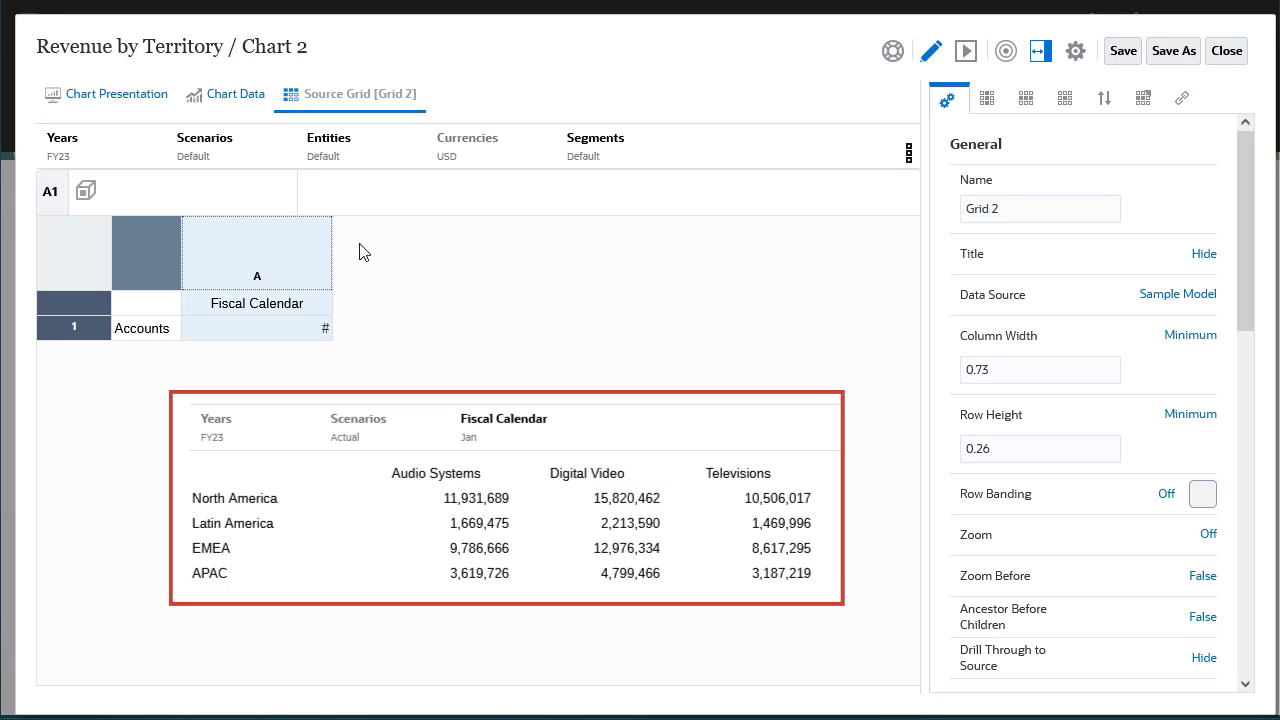
{"action": "left_click", "coordinate": [1004, 56]}
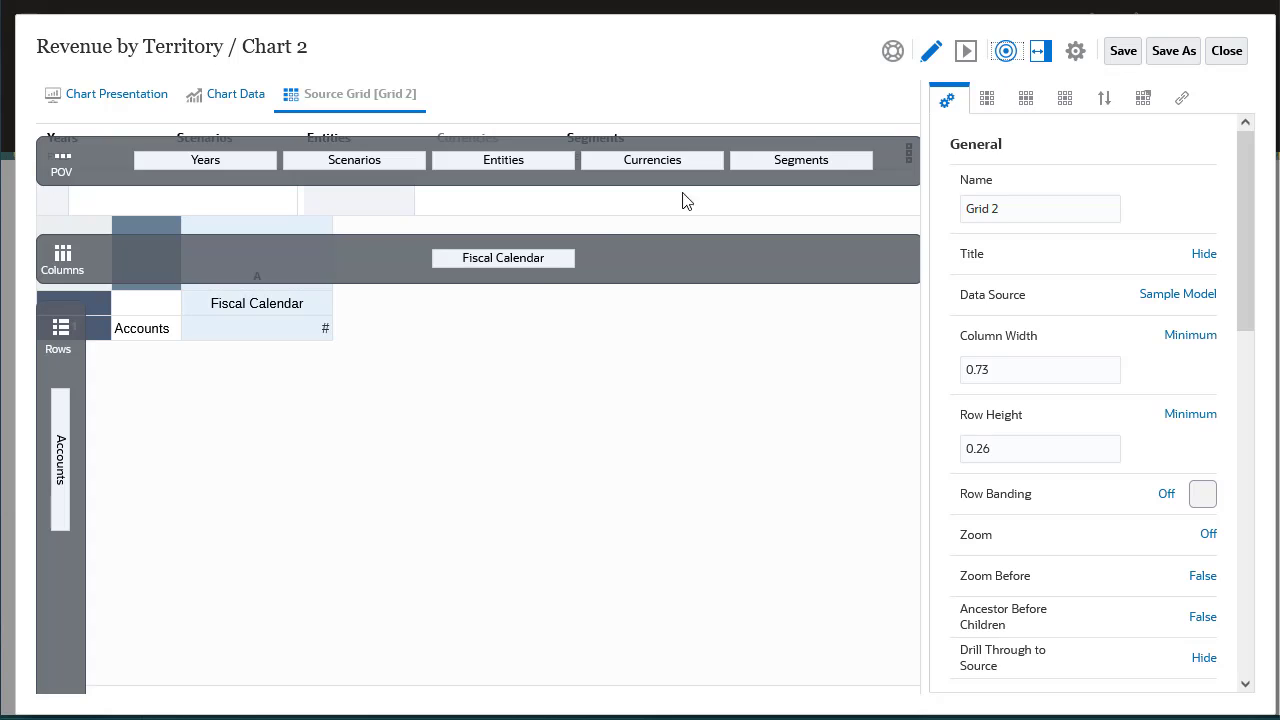
{"action": "mouse_move", "coordinate": [534, 257]}
{"action": "left_mouse_down"}
{"action": "mouse_move", "coordinate": [819, 165]}
{"action": "mouse_move", "coordinate": [570, 258]}
{"action": "left_mouse_up"}
{"action": "left_click_drag", "start_coordinate": [63, 456], "coordinate": [881, 148]}
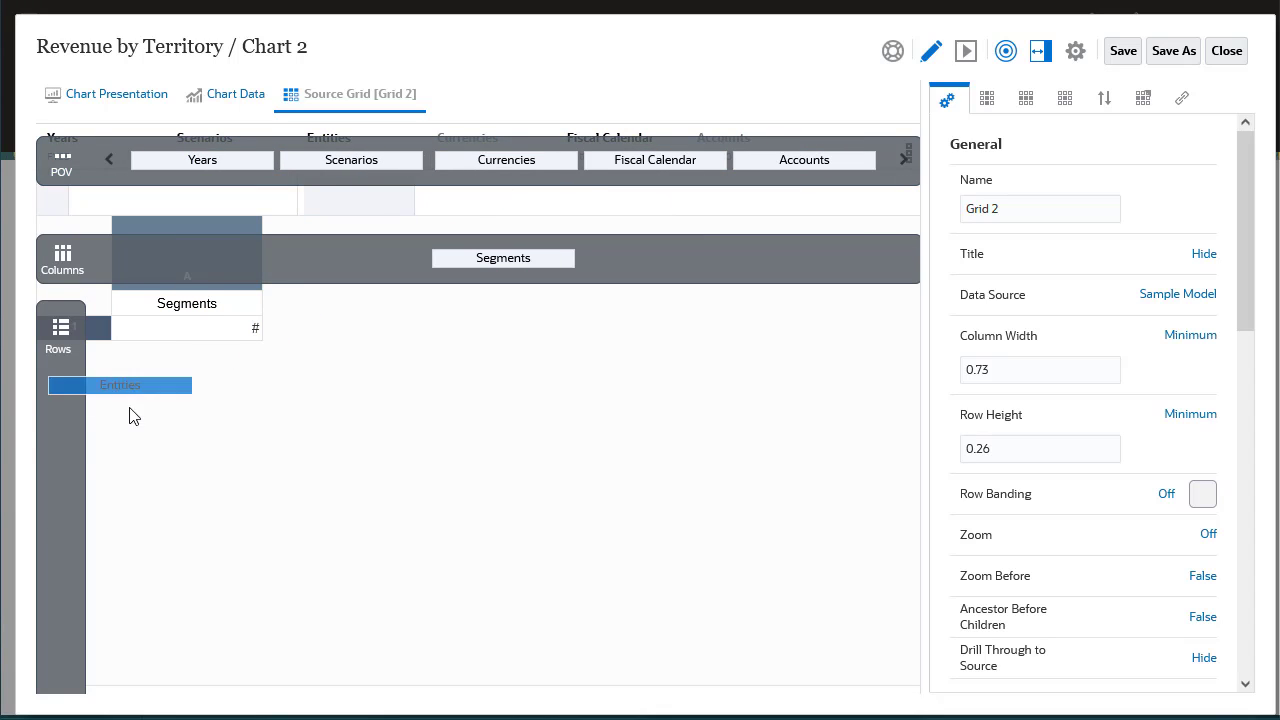
{"action": "left_click_drag", "start_coordinate": [494, 160], "coordinate": [77, 448]}
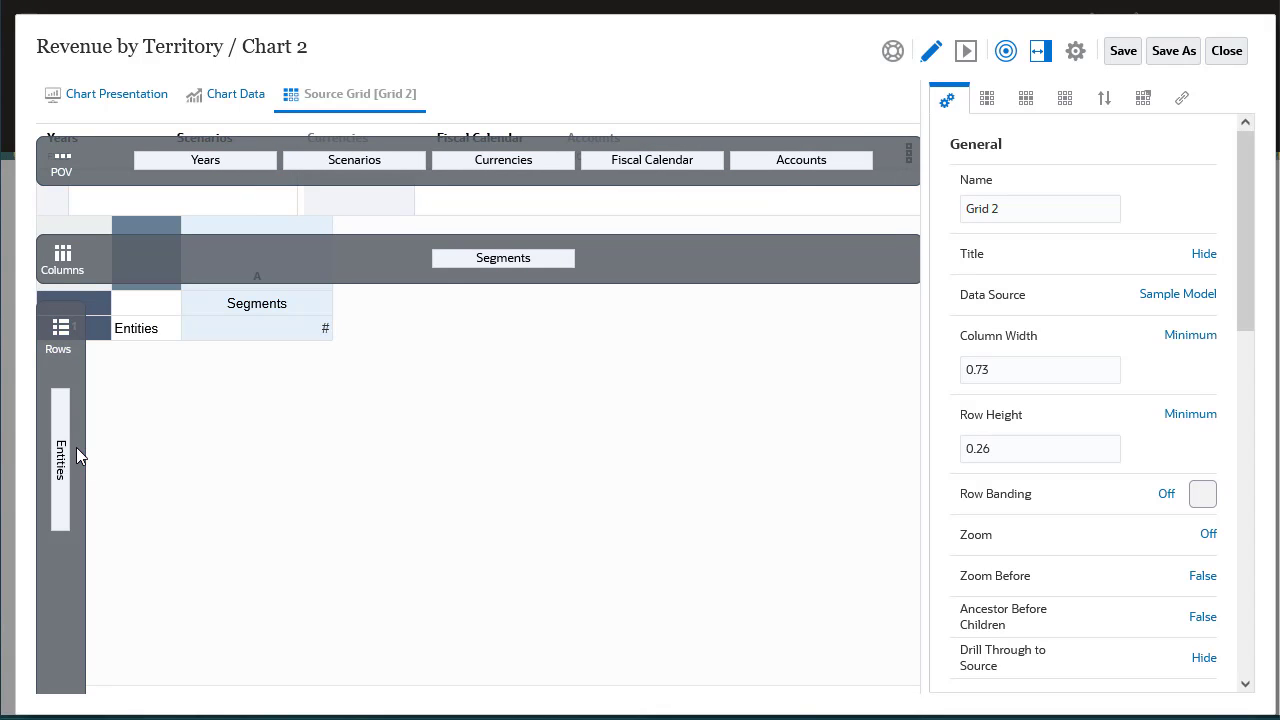
{"action": "left_click", "coordinate": [1006, 50]}
Step: Set the Segments columns to Children of Seg01
{"action": "right_click", "coordinate": [292, 303]}
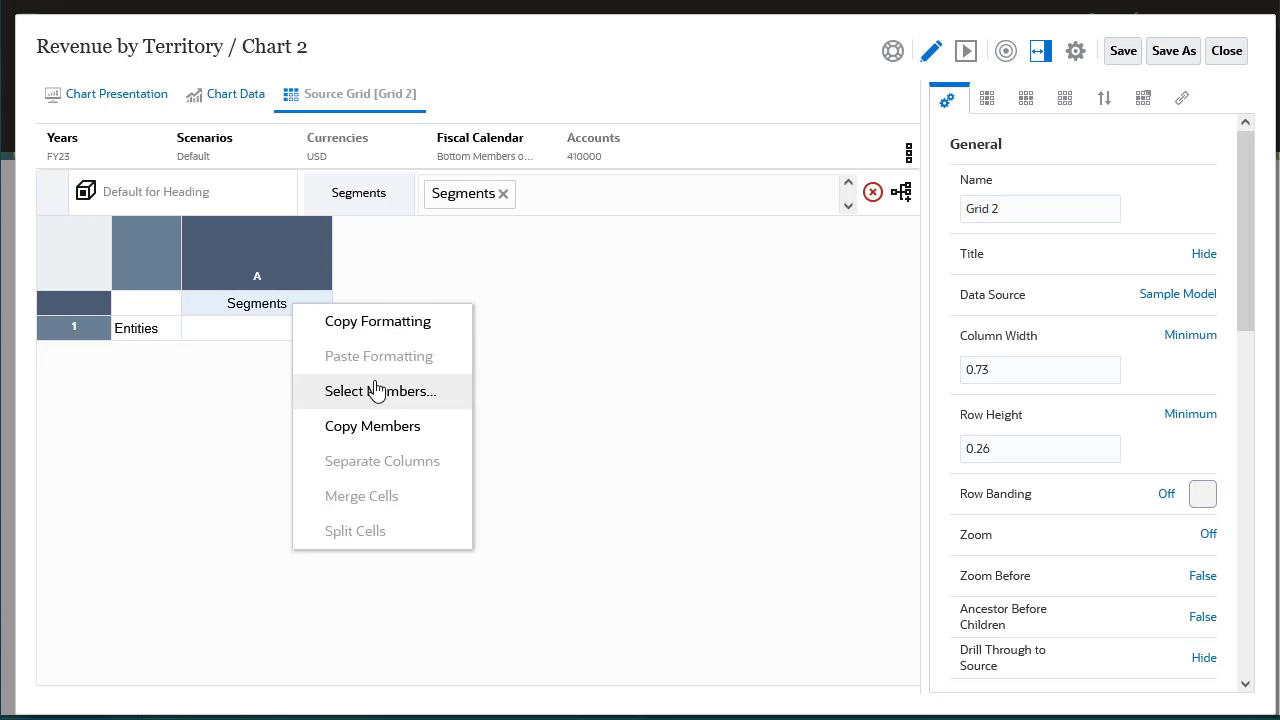
{"action": "left_click", "coordinate": [382, 389]}
{"action": "left_click", "coordinate": [312, 268]}
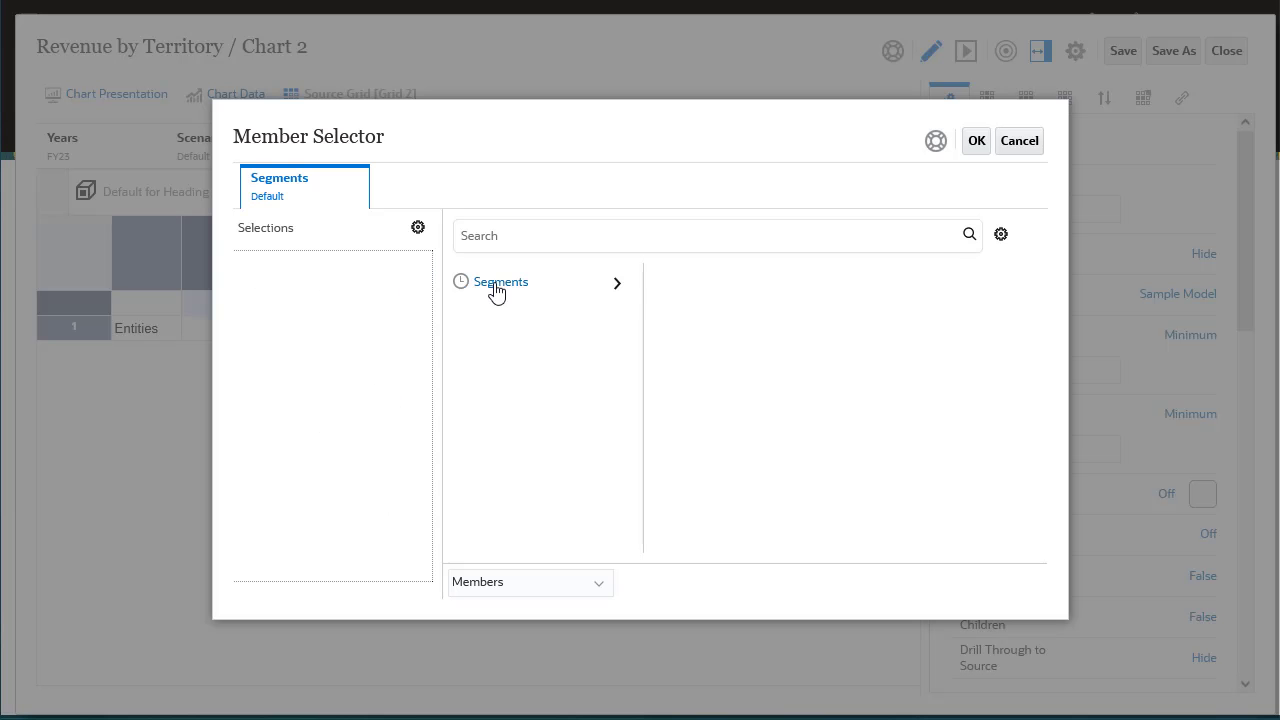
{"action": "left_click", "coordinate": [617, 284]}
{"action": "left_click", "coordinate": [817, 285]}
{"action": "left_click", "coordinate": [921, 283]}
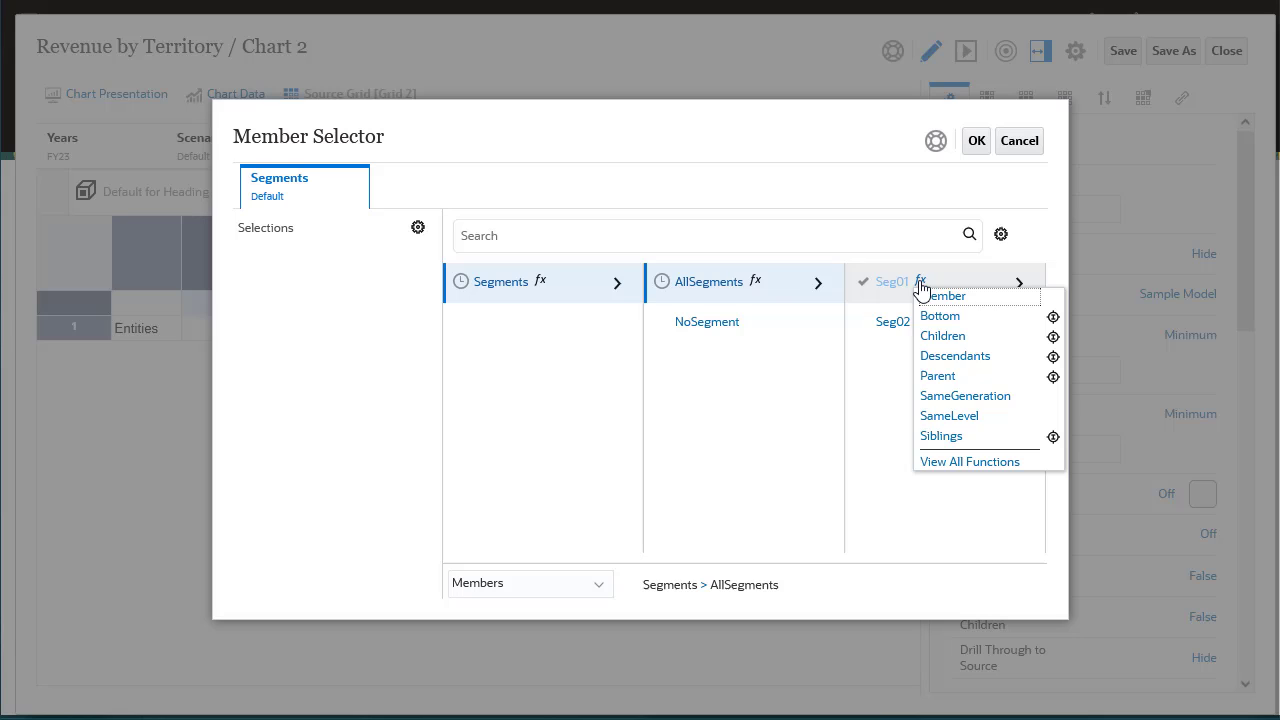
{"action": "left_click", "coordinate": [938, 334]}
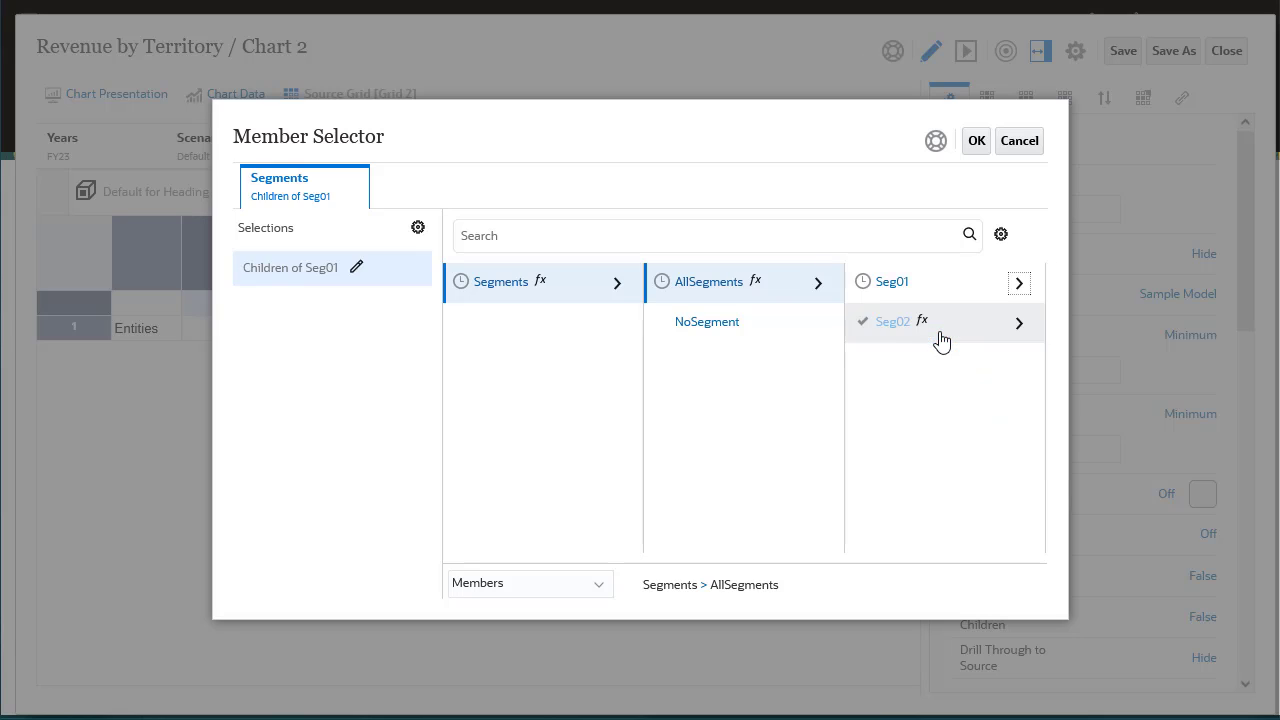
{"action": "left_click", "coordinate": [977, 141]}
Step: Set the Entities rows to Children of Total Entities
{"action": "right_click", "coordinate": [153, 337]}
{"action": "left_click", "coordinate": [240, 414]}
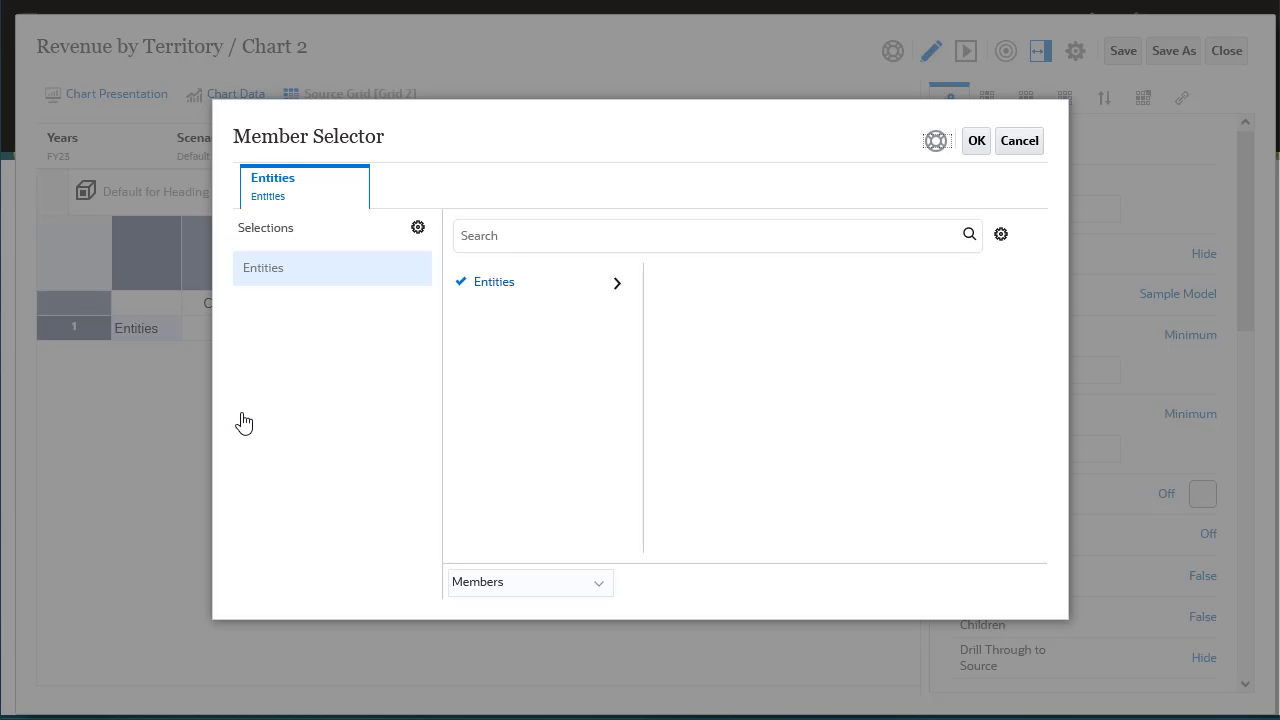
{"action": "left_click", "coordinate": [300, 280]}
{"action": "left_click", "coordinate": [617, 283]}
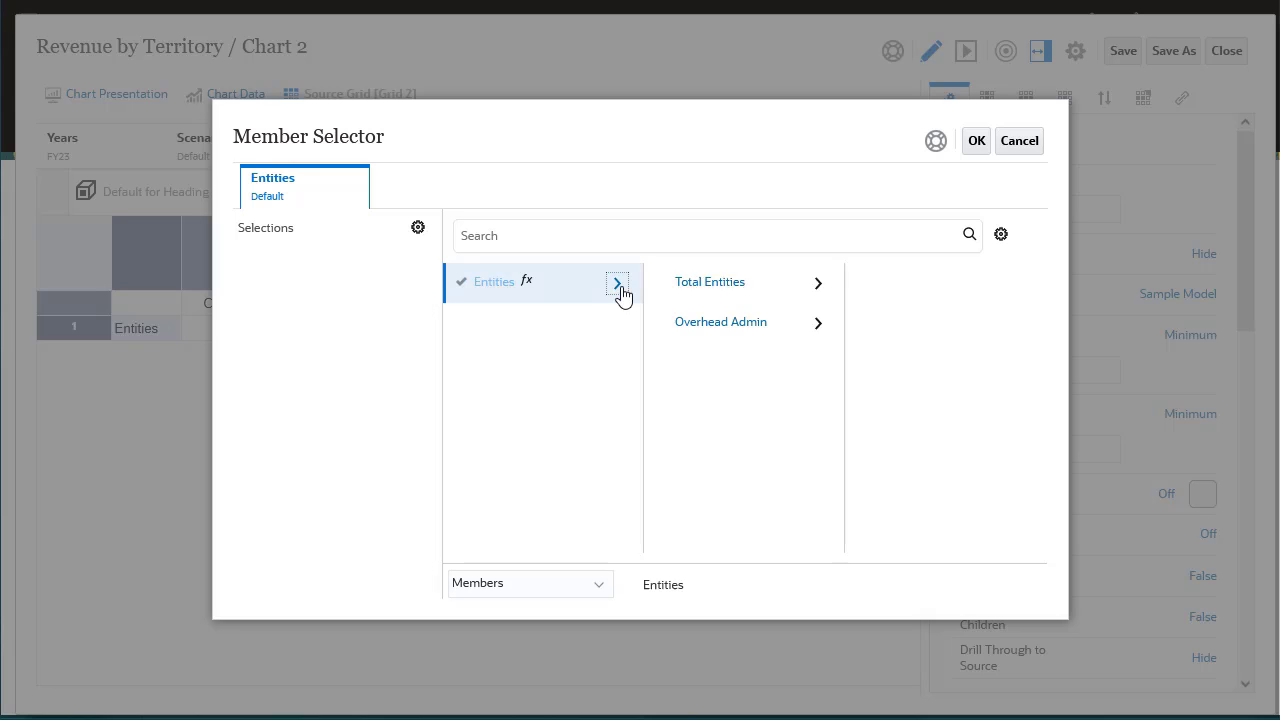
{"action": "left_click", "coordinate": [757, 283]}
{"action": "left_click", "coordinate": [780, 336]}
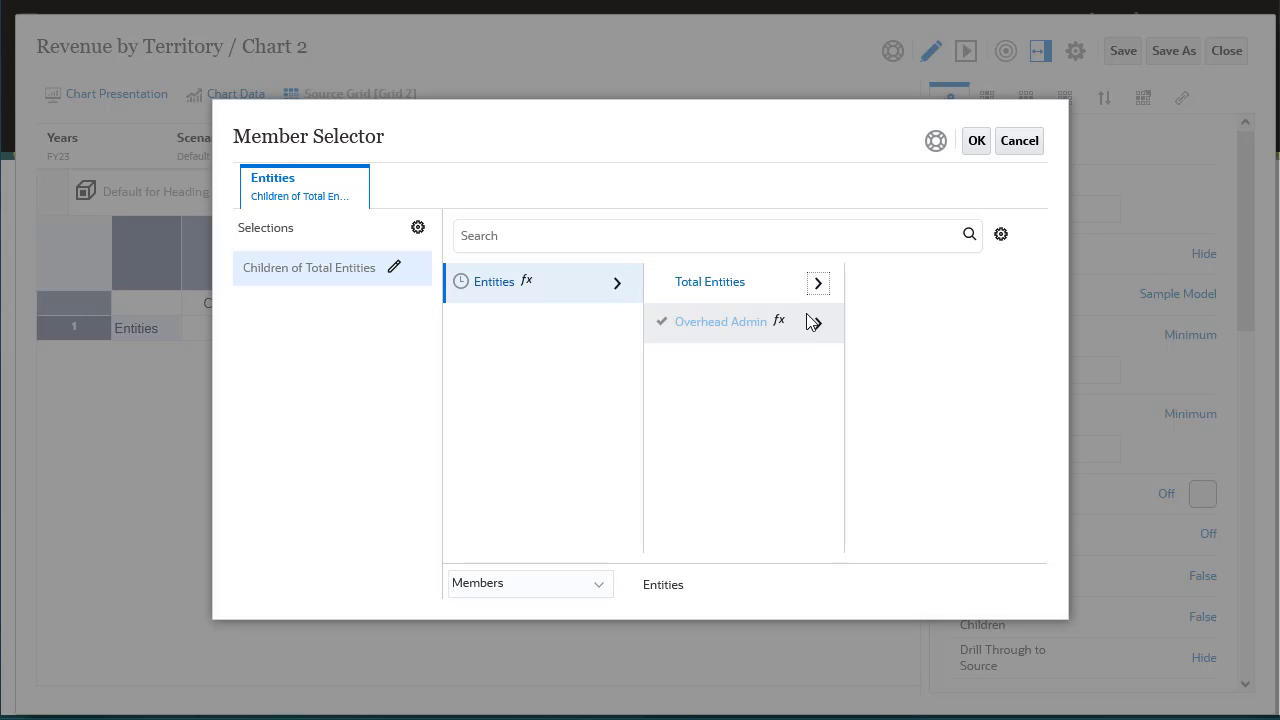
{"action": "left_click", "coordinate": [977, 141]}
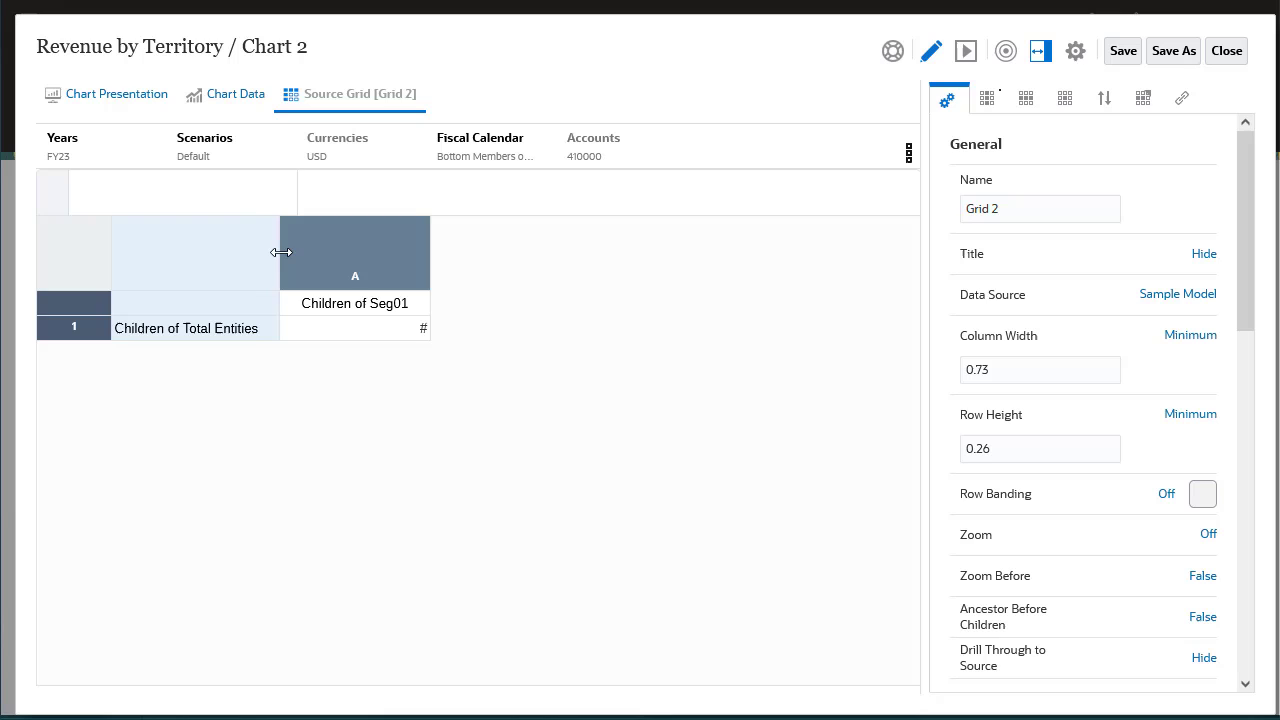
Step: Set the Scenarios point of view to Actual and preview the grid's territory revenue
{"action": "left_click", "coordinate": [206, 160]}
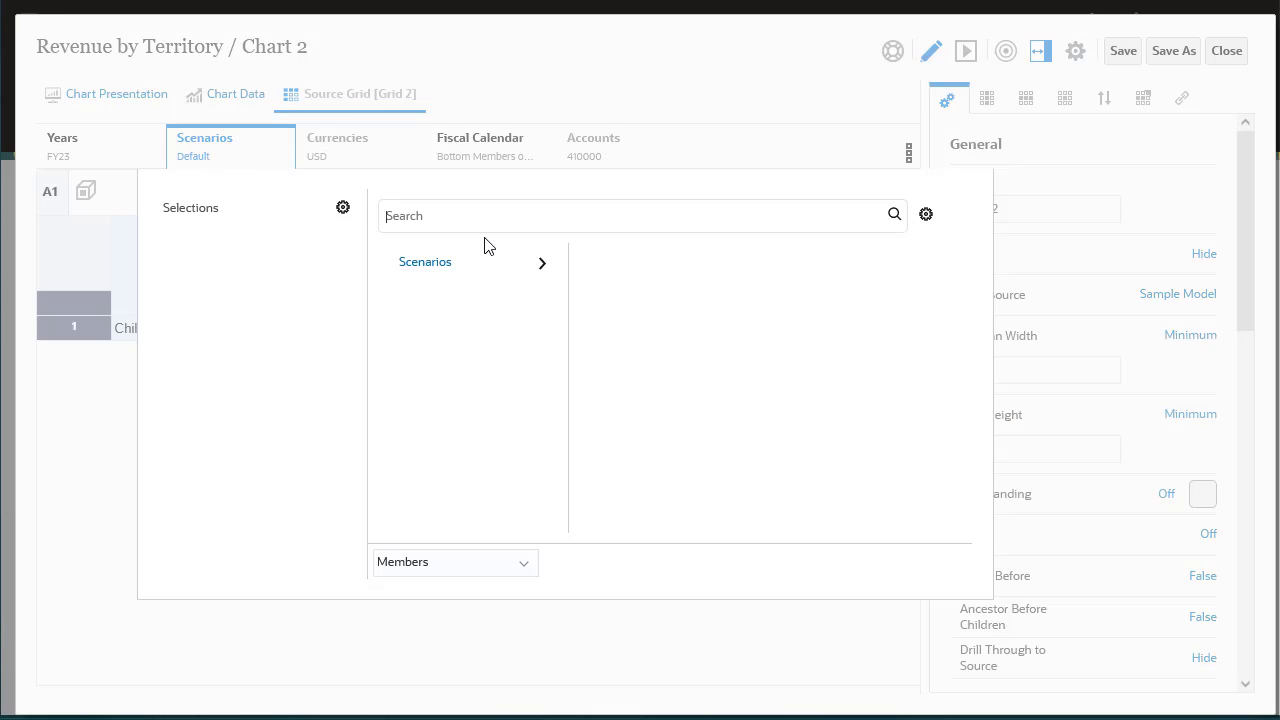
{"action": "left_click", "coordinate": [541, 266]}
{"action": "left_click", "coordinate": [589, 264]}
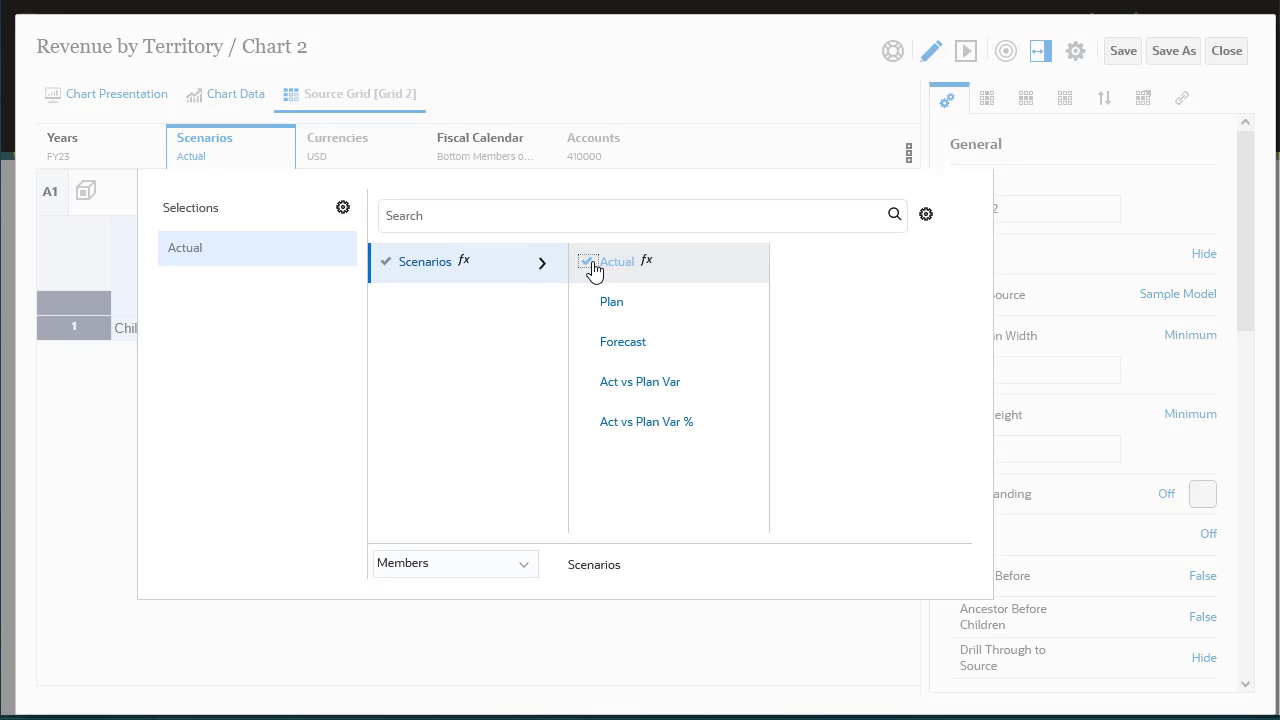
{"action": "left_click_drag", "start_coordinate": [1245, 194], "coordinate": [1265, 595]}
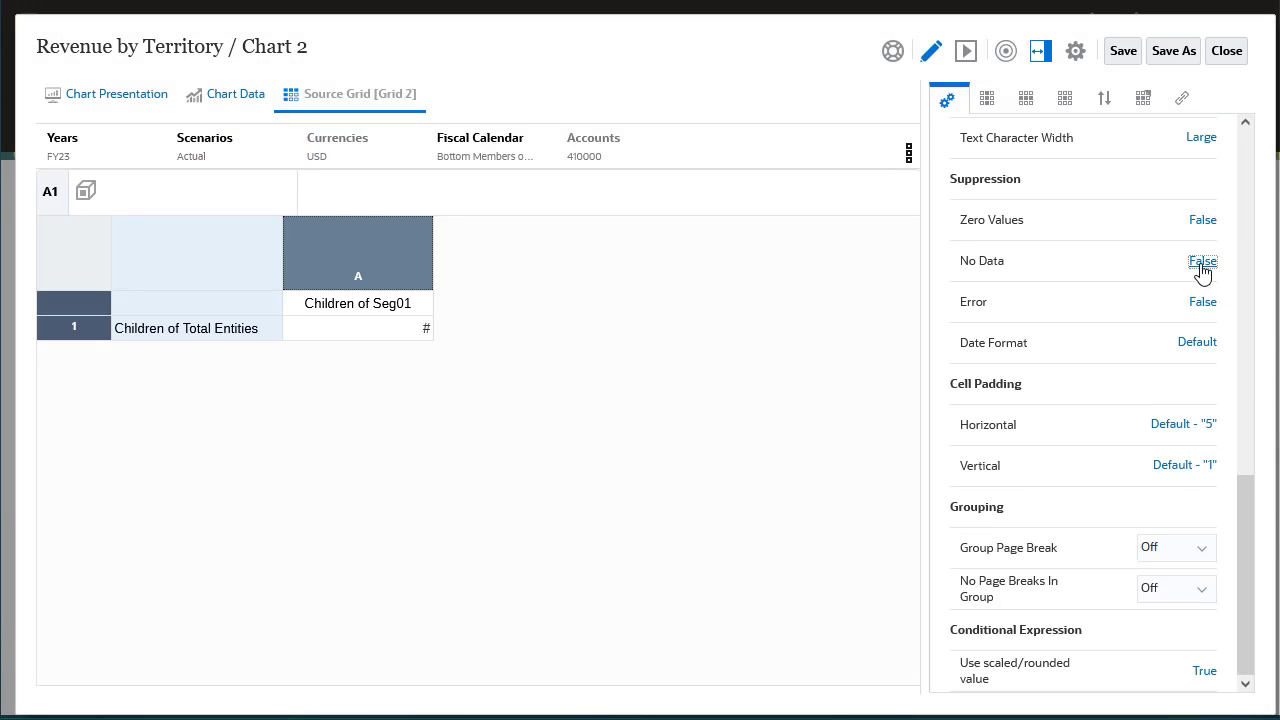
{"action": "scroll", "coordinate": [1209, 272], "scroll_direction": "up", "scroll_amount": 10}
{"action": "left_click_drag", "start_coordinate": [1247, 258], "coordinate": [1255, 631]}
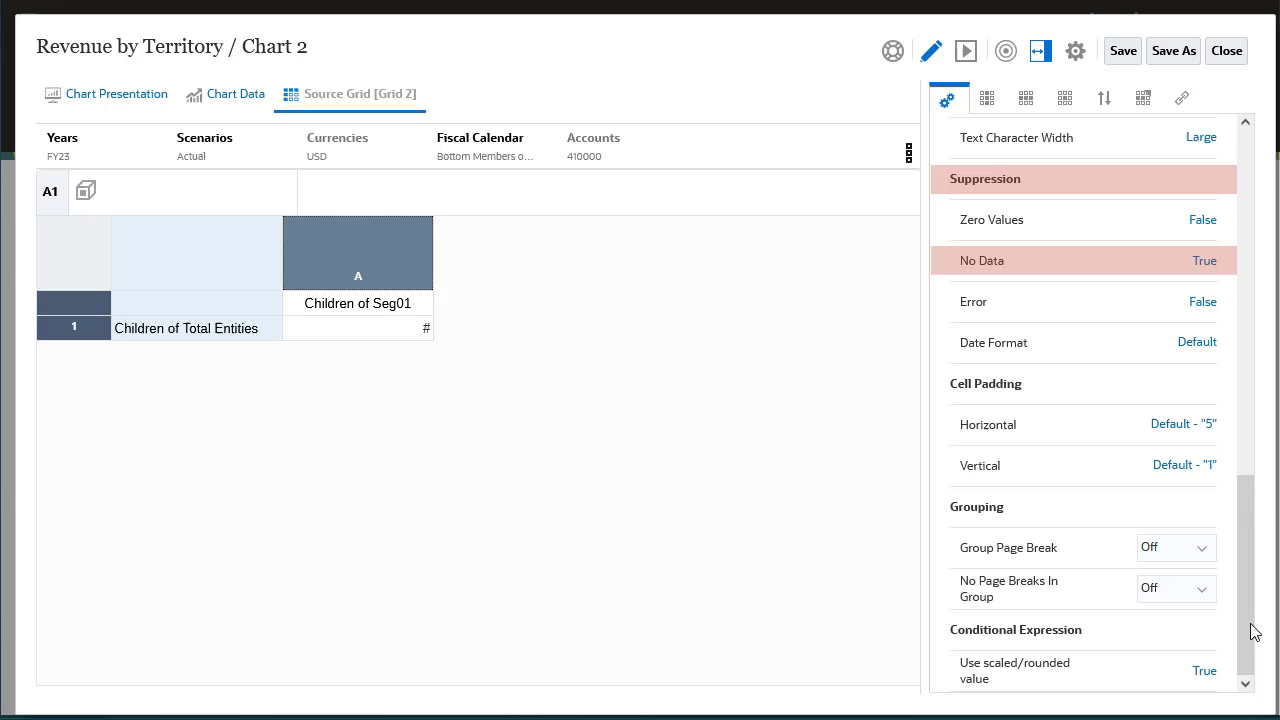
{"action": "left_click", "coordinate": [964, 52]}
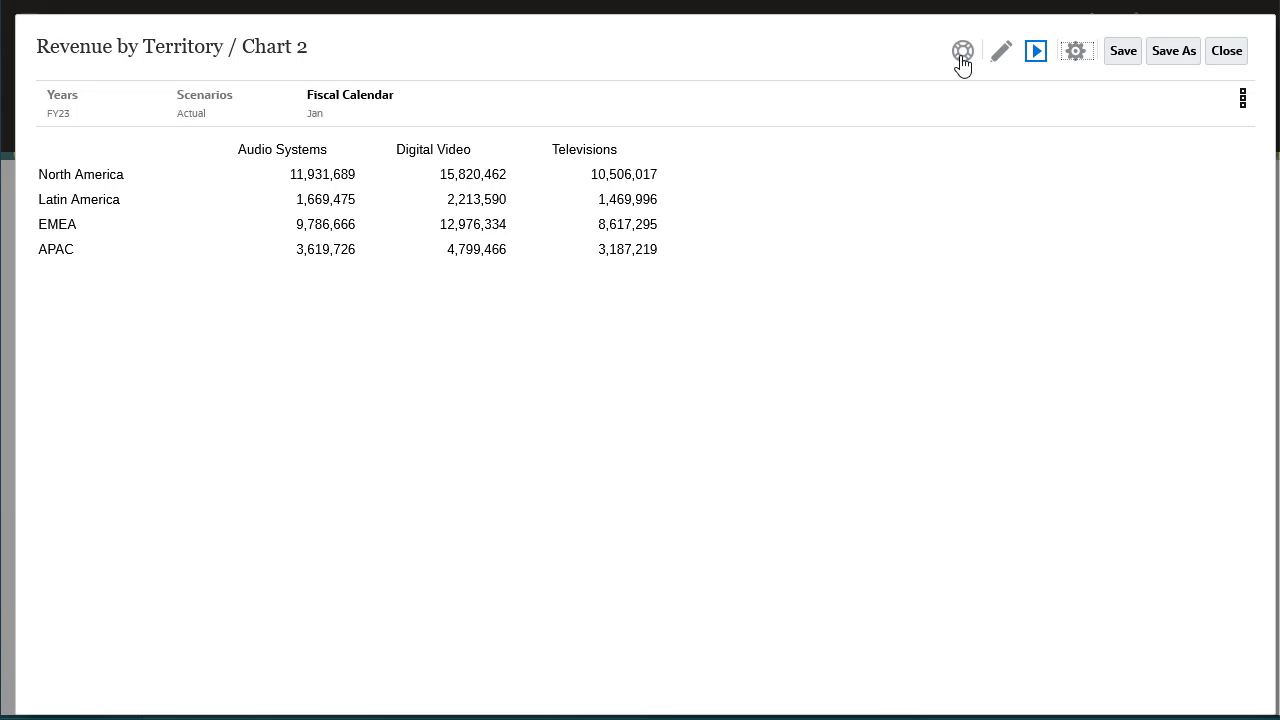
Step: Stack Chart 2's bars and title it 'Revenue by Segment'
{"action": "left_click", "coordinate": [998, 58]}
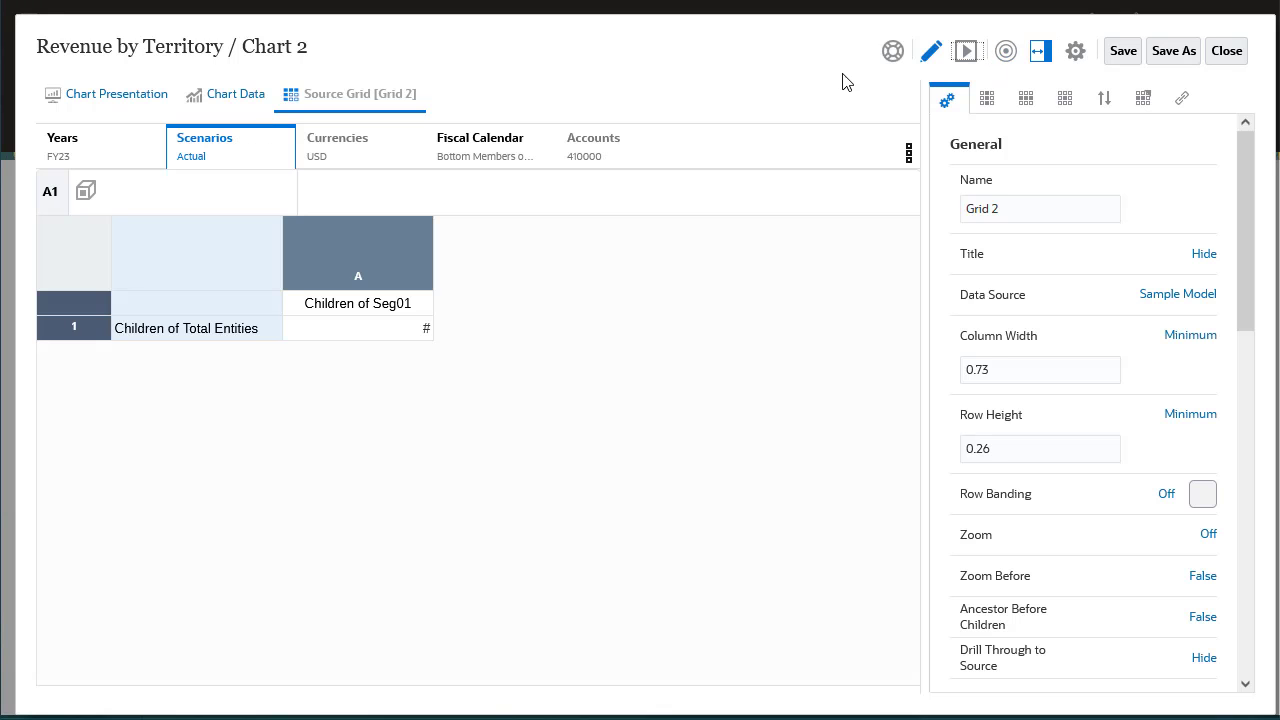
{"action": "left_click", "coordinate": [131, 100]}
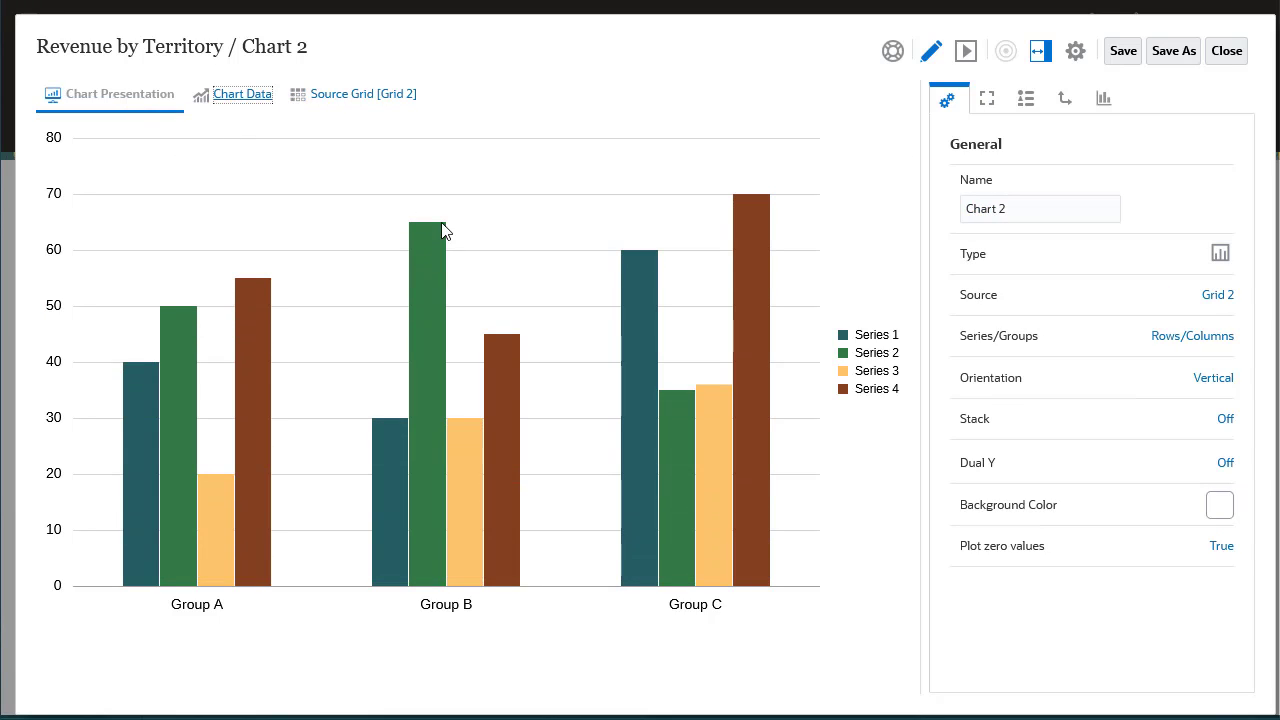
{"action": "left_click", "coordinate": [1225, 420]}
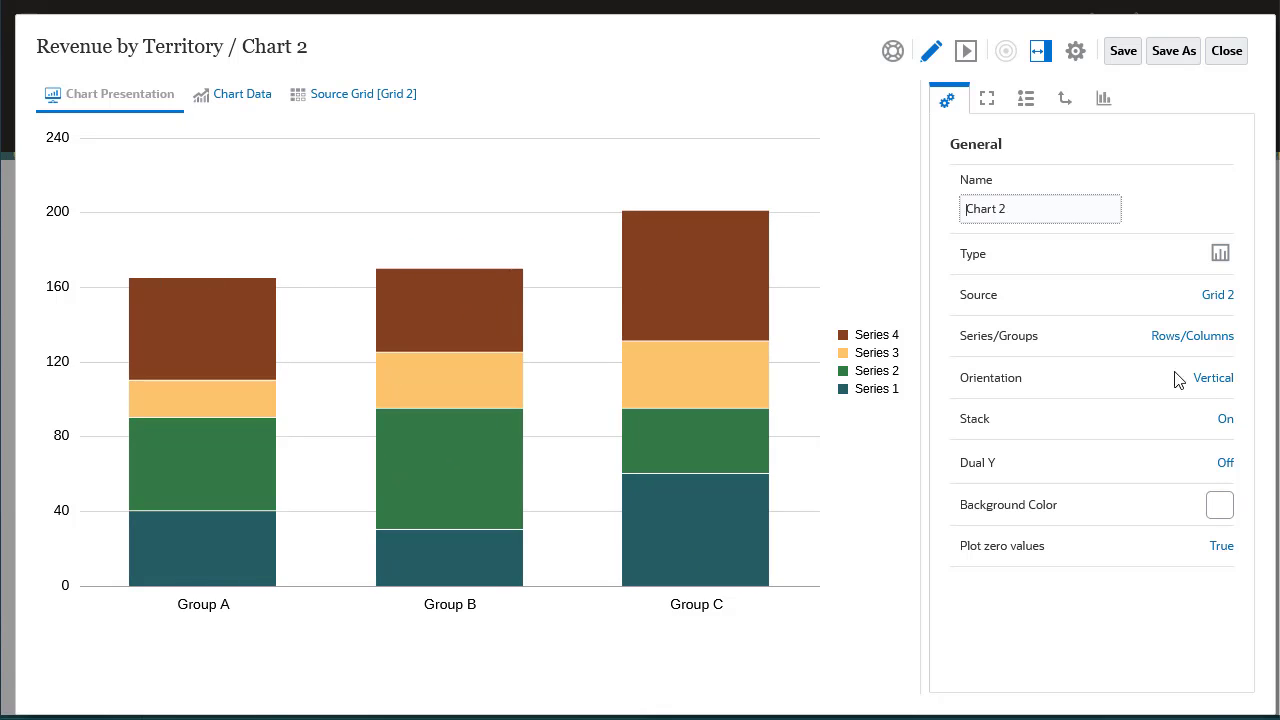
{"action": "left_click", "coordinate": [988, 108]}
{"action": "left_click", "coordinate": [1223, 185]}
{"action": "type", "text": "Revenue by Segment"}
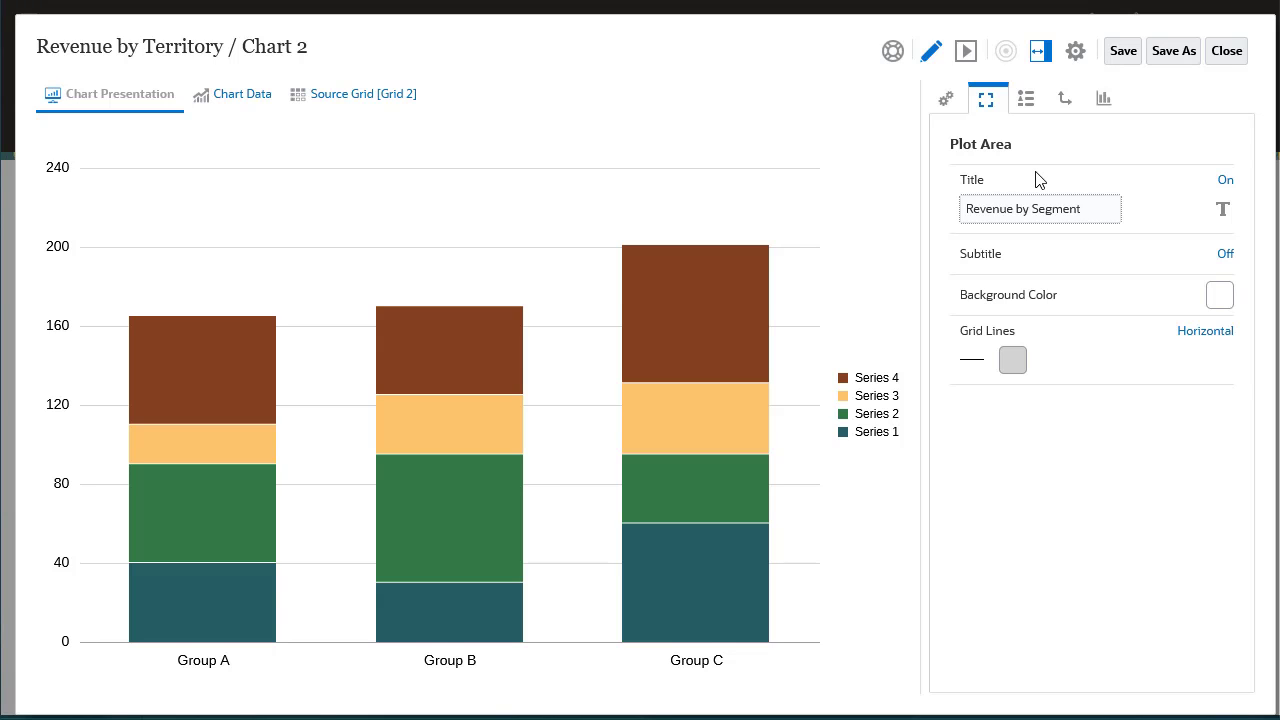
{"action": "key", "text": "shift+Tab"}
Step: Move the Revenue by Segment chart to the left margin and widen it across the page
{"action": "left_click", "coordinate": [1227, 60]}
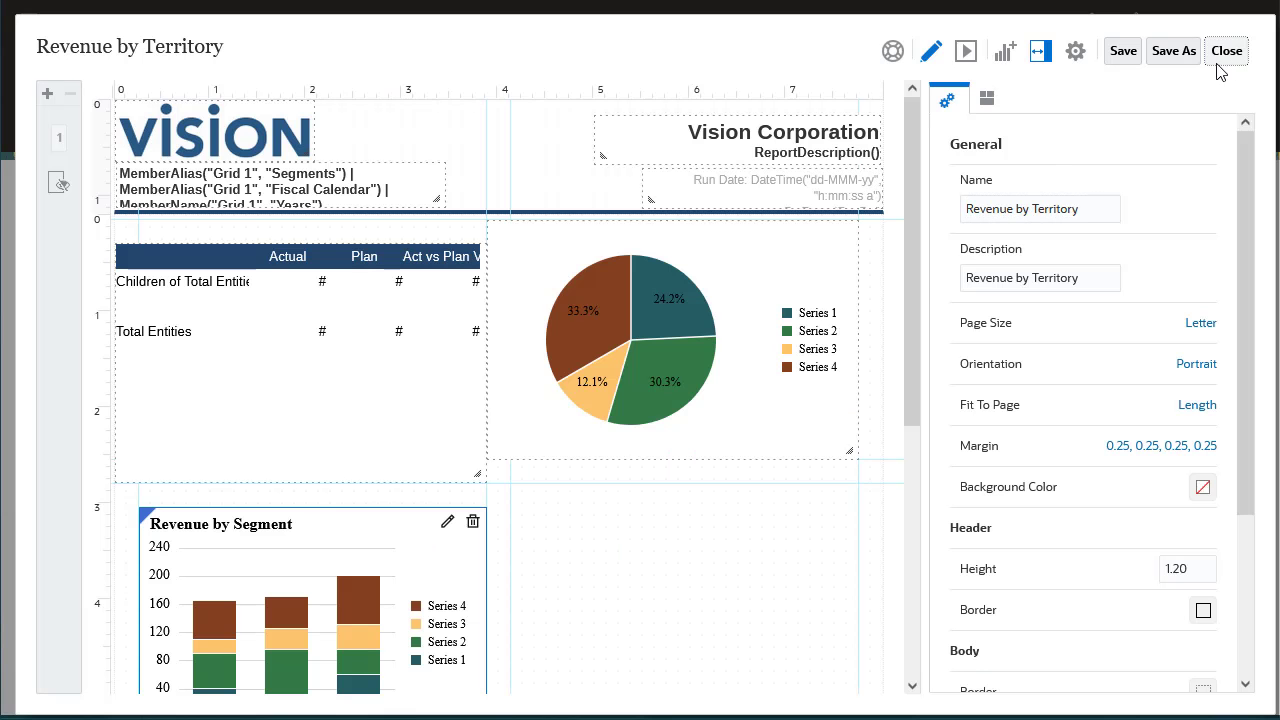
{"action": "left_click_drag", "start_coordinate": [915, 310], "coordinate": [918, 413]}
{"action": "left_click_drag", "start_coordinate": [145, 348], "coordinate": [121, 349]}
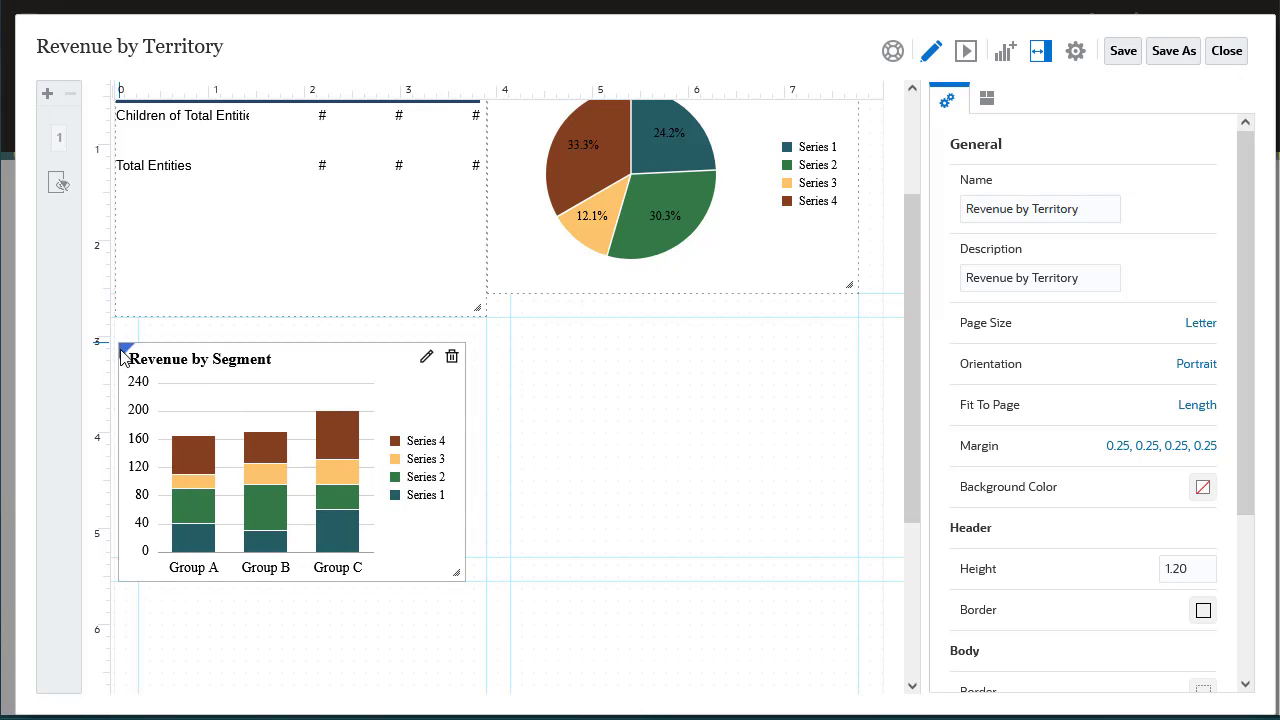
{"action": "left_click_drag", "start_coordinate": [453, 572], "coordinate": [848, 549]}
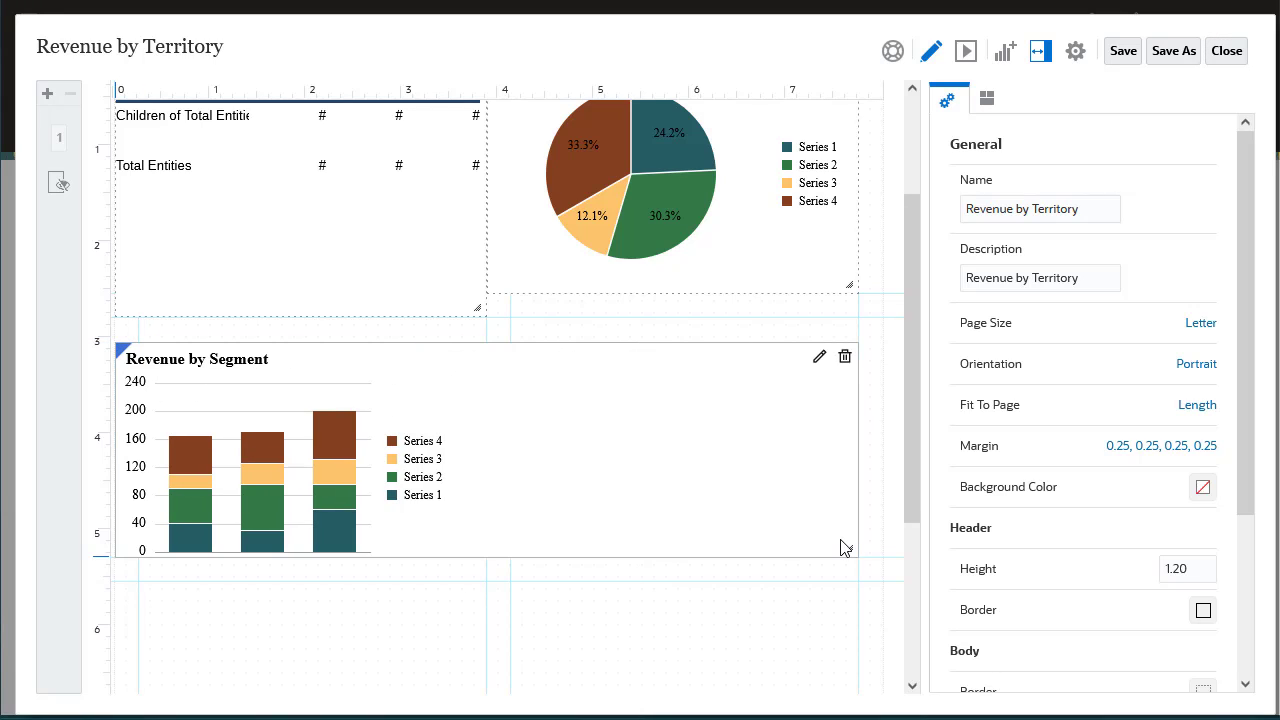
Step: Save the report and preview it with real data
{"action": "left_click", "coordinate": [1123, 52]}
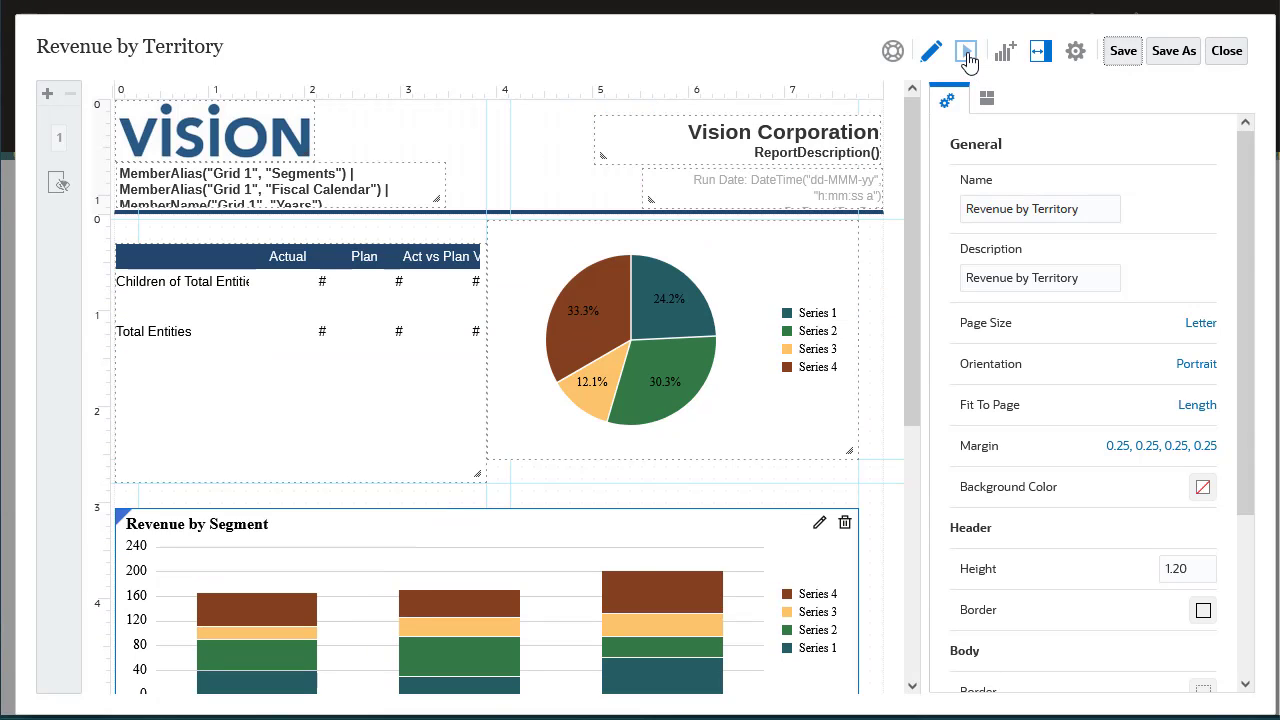
{"action": "left_click", "coordinate": [970, 56]}
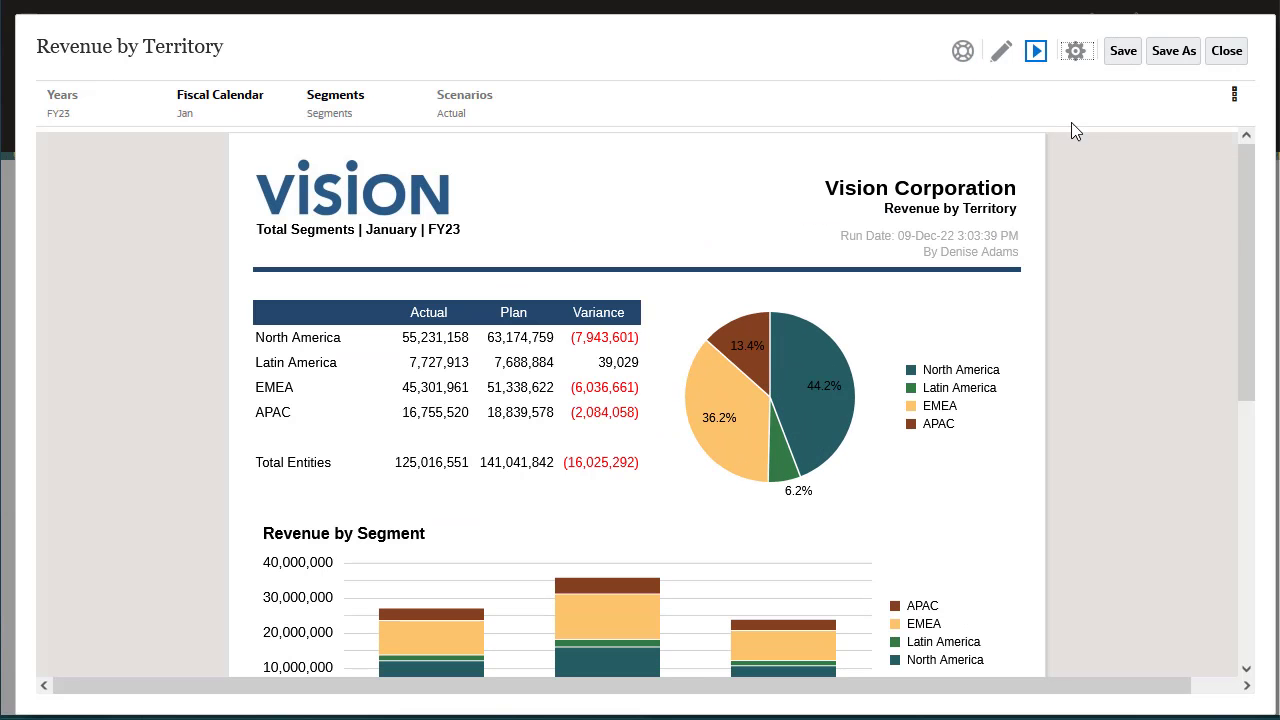
{"action": "mouse_move", "coordinate": [1245, 243]}
{"action": "left_mouse_down"}
{"action": "mouse_move", "coordinate": [1246, 301]}
{"action": "mouse_move", "coordinate": [1248, 228]}
{"action": "left_mouse_up"}
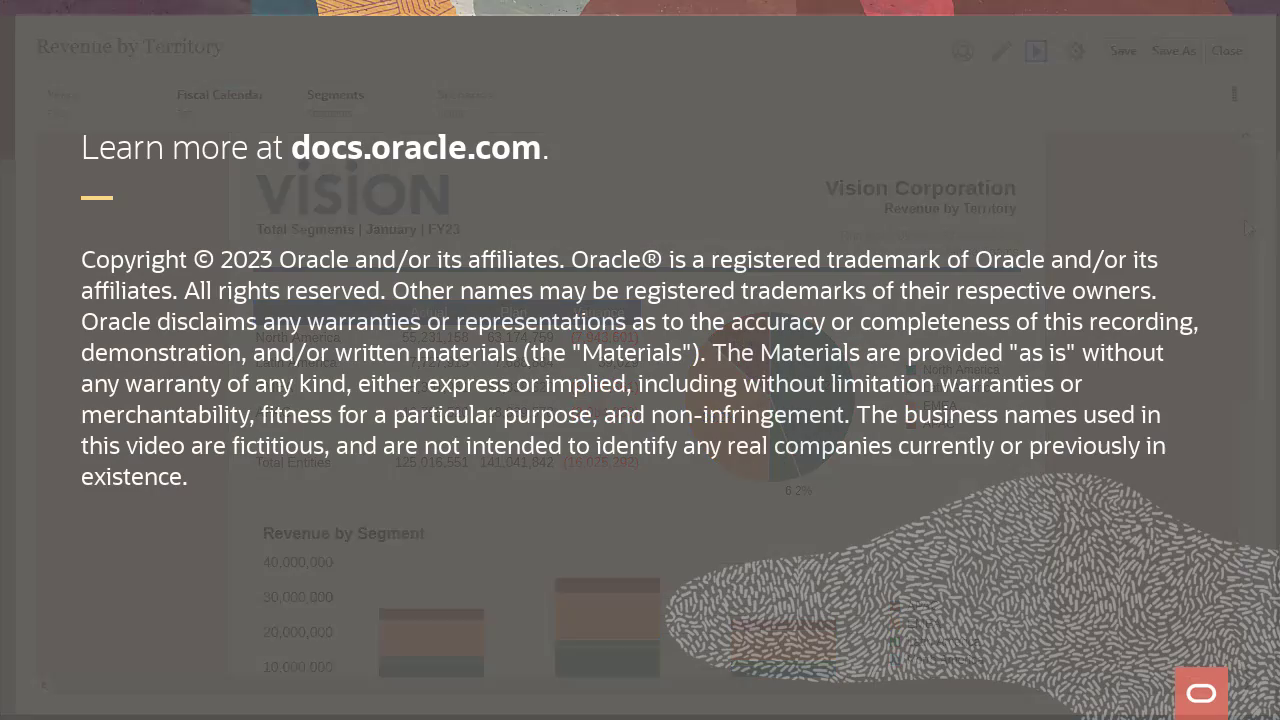